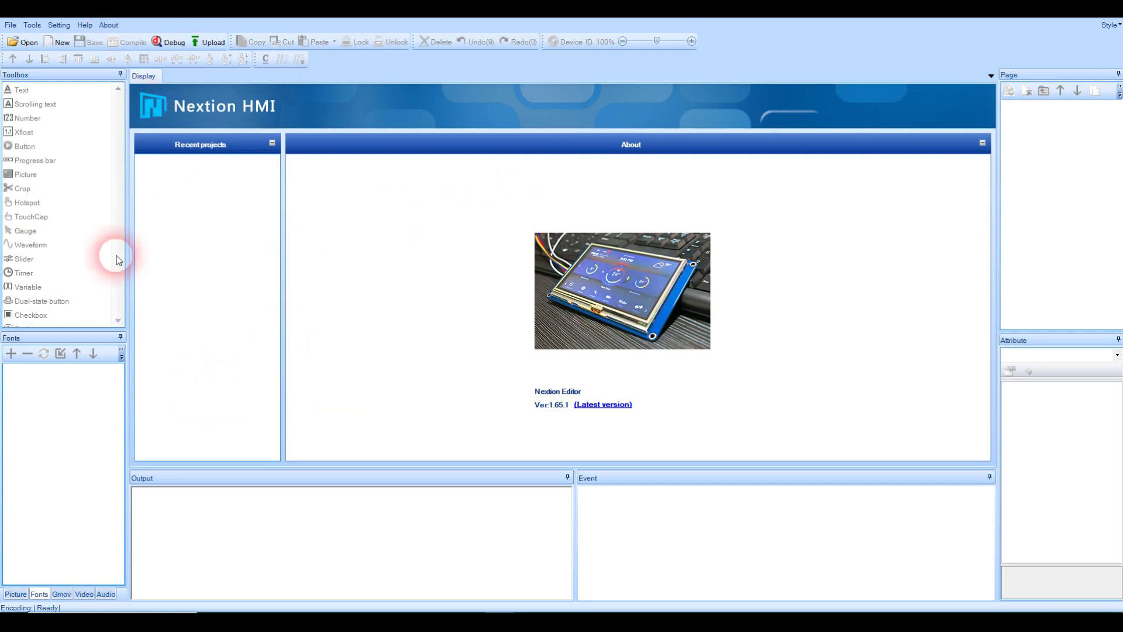
# - Create a new HMI project file named tuto_blog on the PHOTON (E:) drive
pyautogui.click(65, 42)
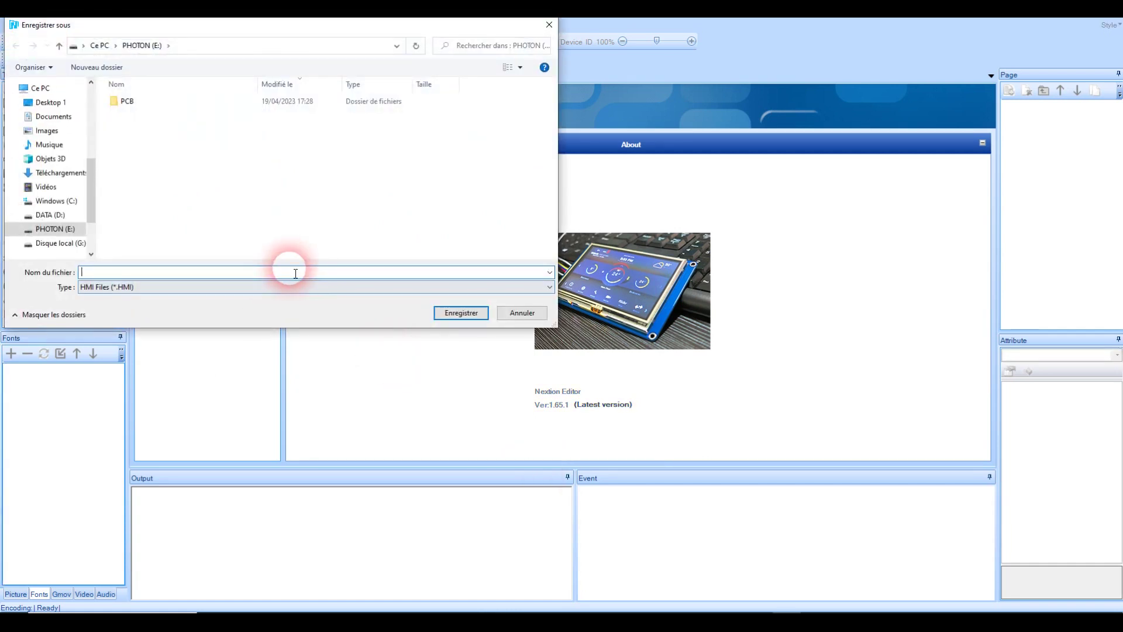
pyautogui.write('t')
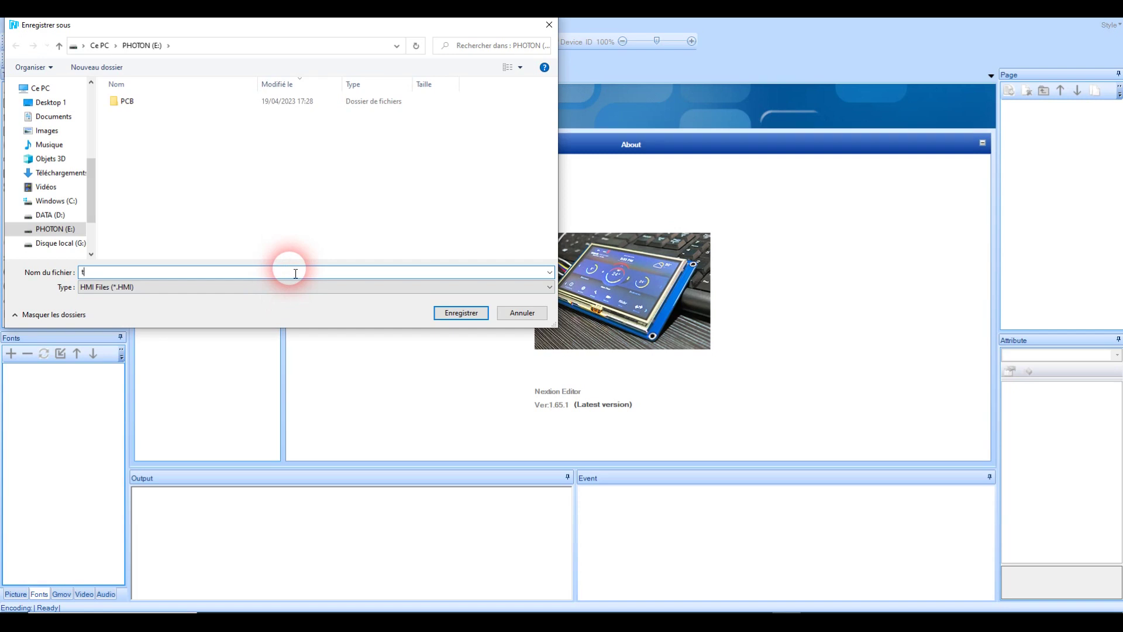
pyautogui.write('uto_blog')
pyautogui.press('Return')
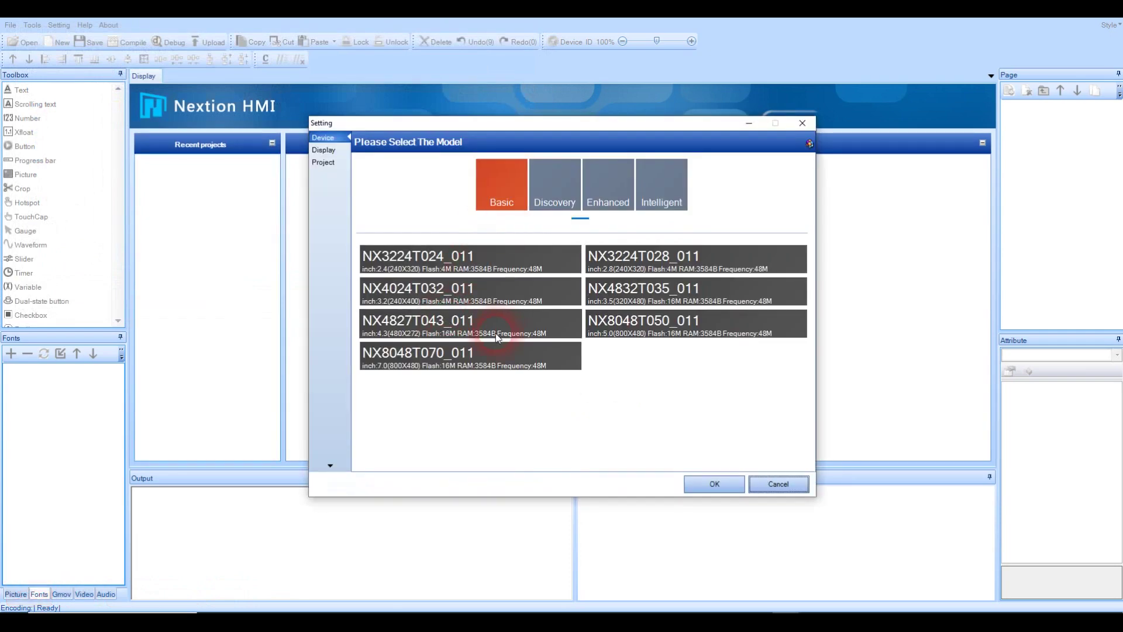
# - Configure the project for the Basic NX4827T043_011 model with display direction 0 Horizontal and iso-8859-1 character encoding
pyautogui.click(453, 326)
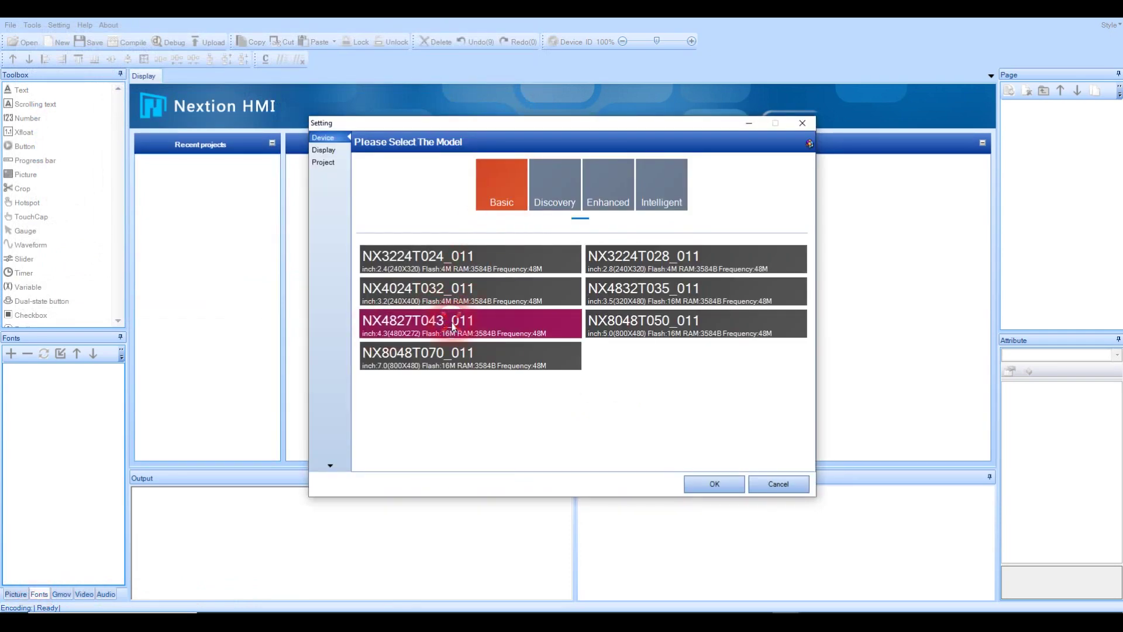
pyautogui.click(730, 482)
pyautogui.click(673, 345)
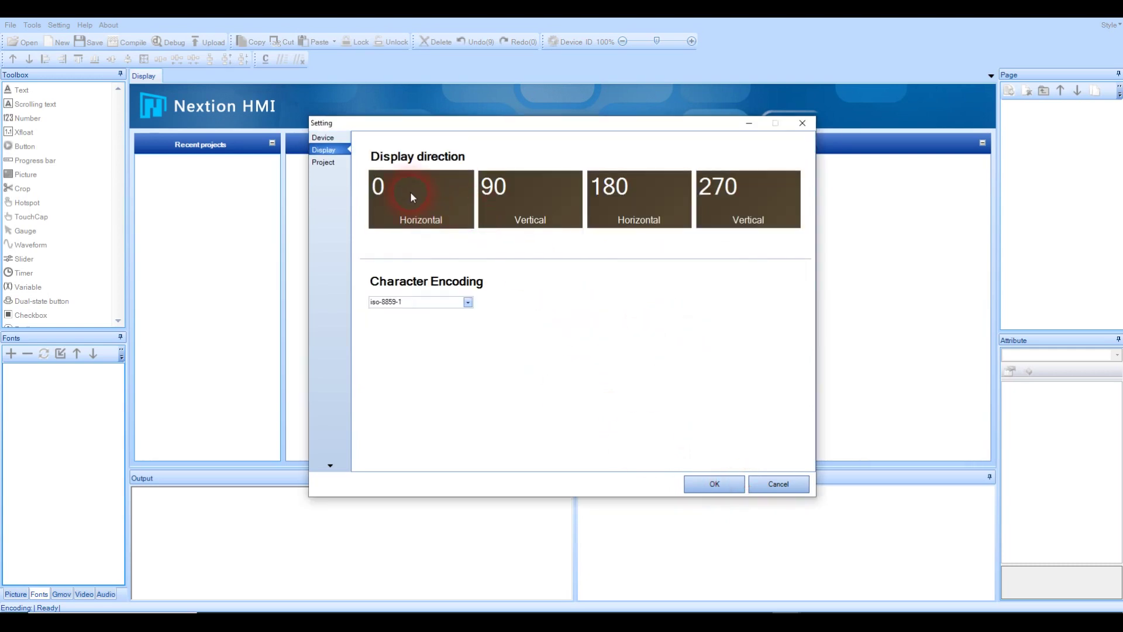
pyautogui.click(388, 193)
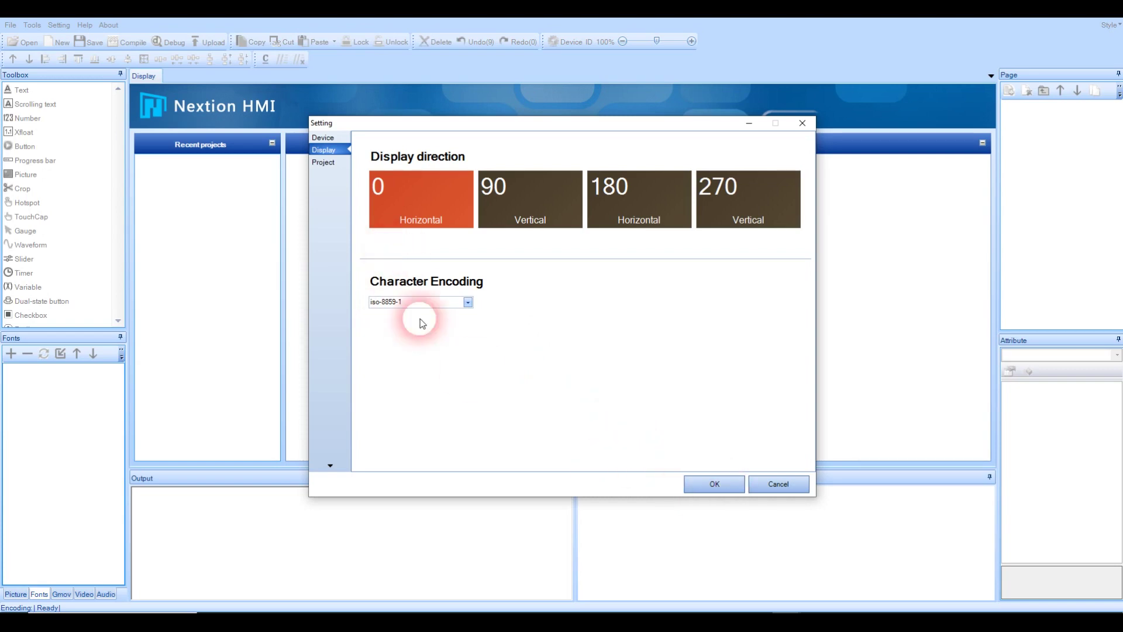
pyautogui.click(468, 302)
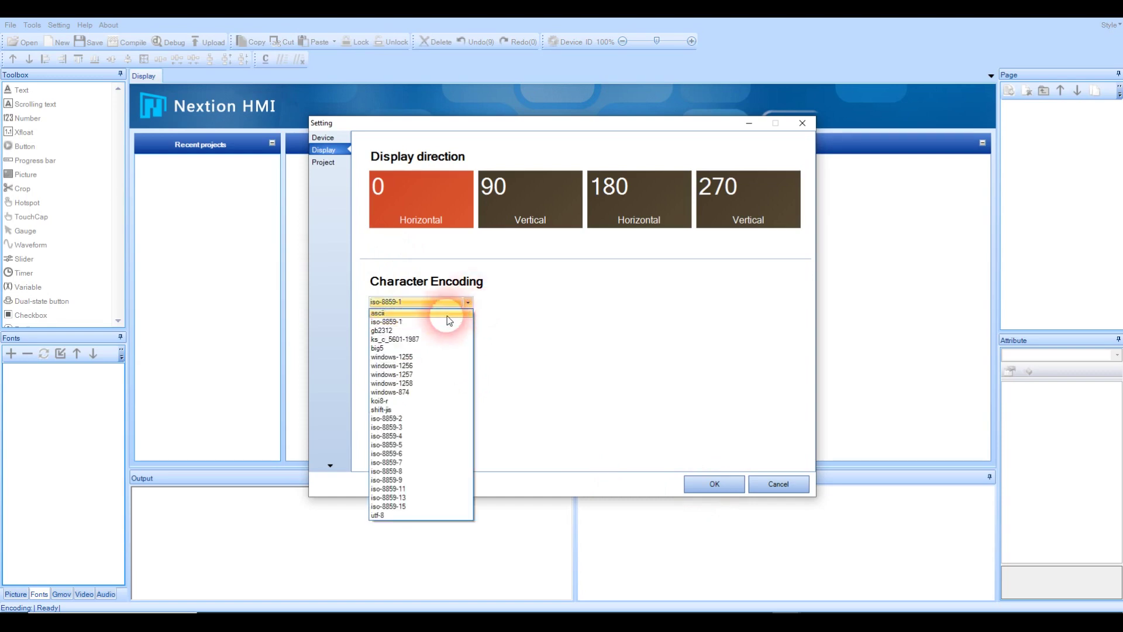
pyautogui.click(409, 322)
pyautogui.click(725, 486)
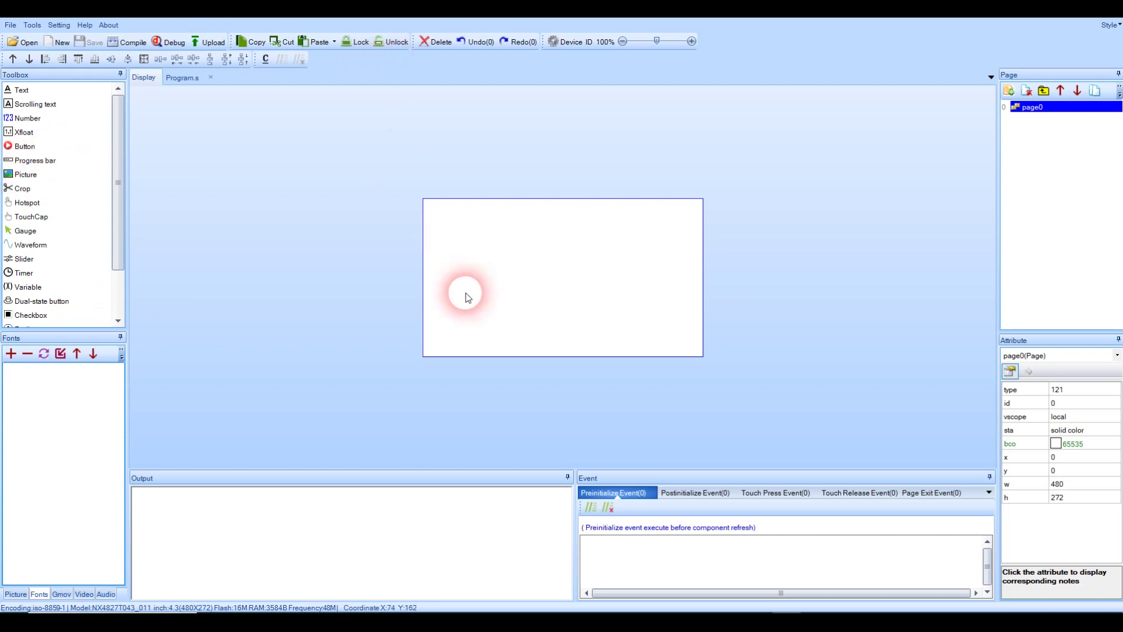
# - Set up a new font in the Font Generator with height 40 and the name police1
pyautogui.click(32, 25)
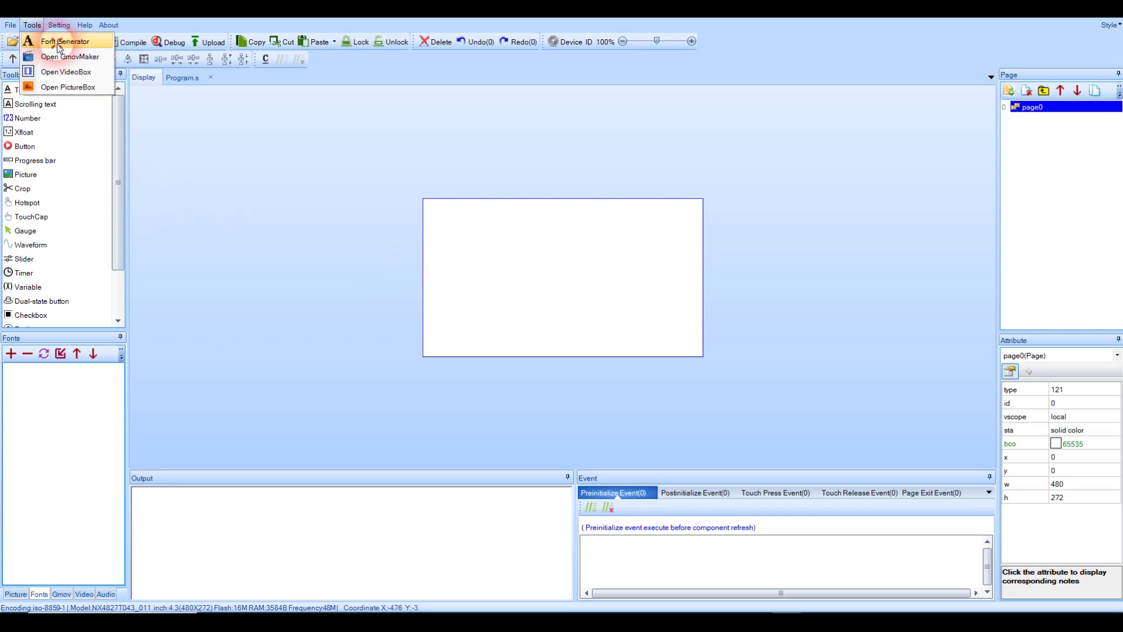
pyautogui.click(59, 42)
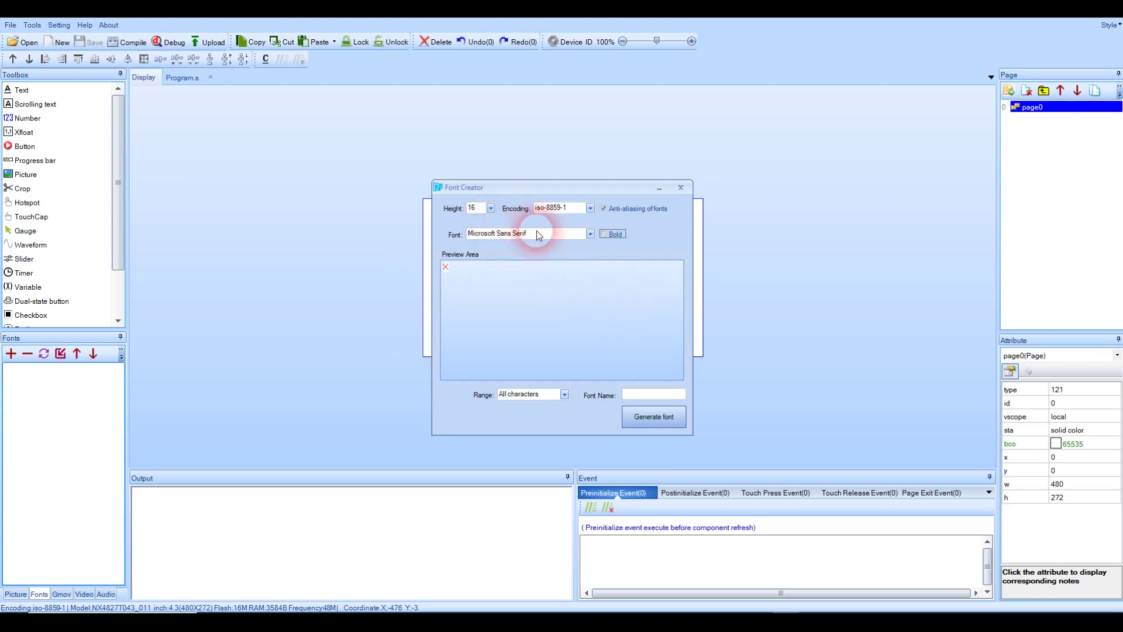
pyautogui.click(490, 208)
pyautogui.click(486, 244)
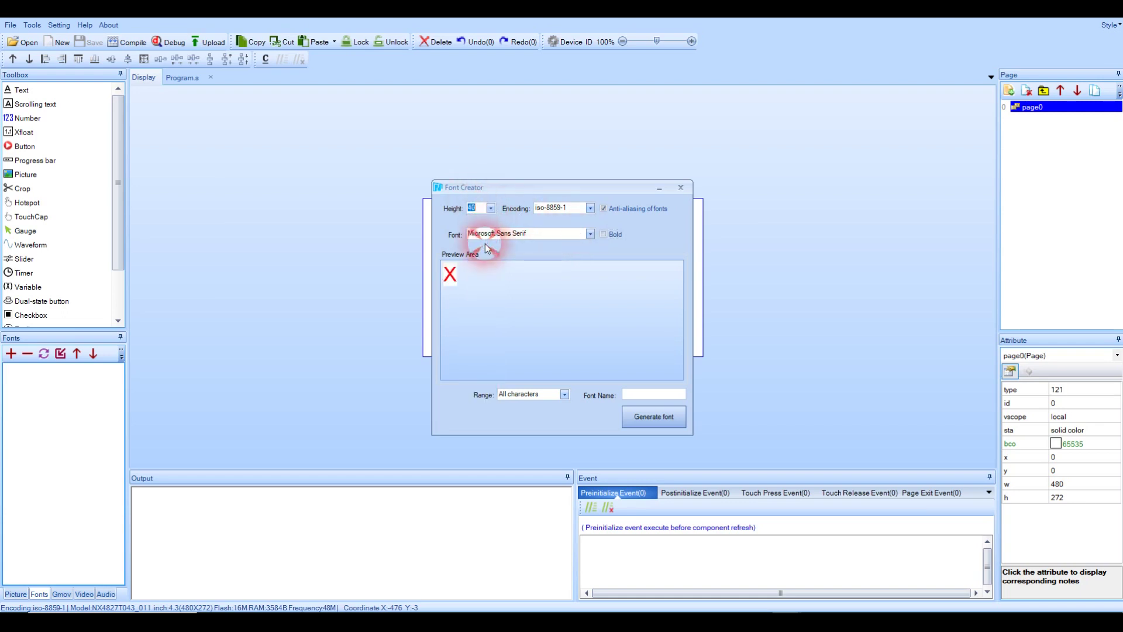
pyautogui.click(646, 395)
pyautogui.write('pol')
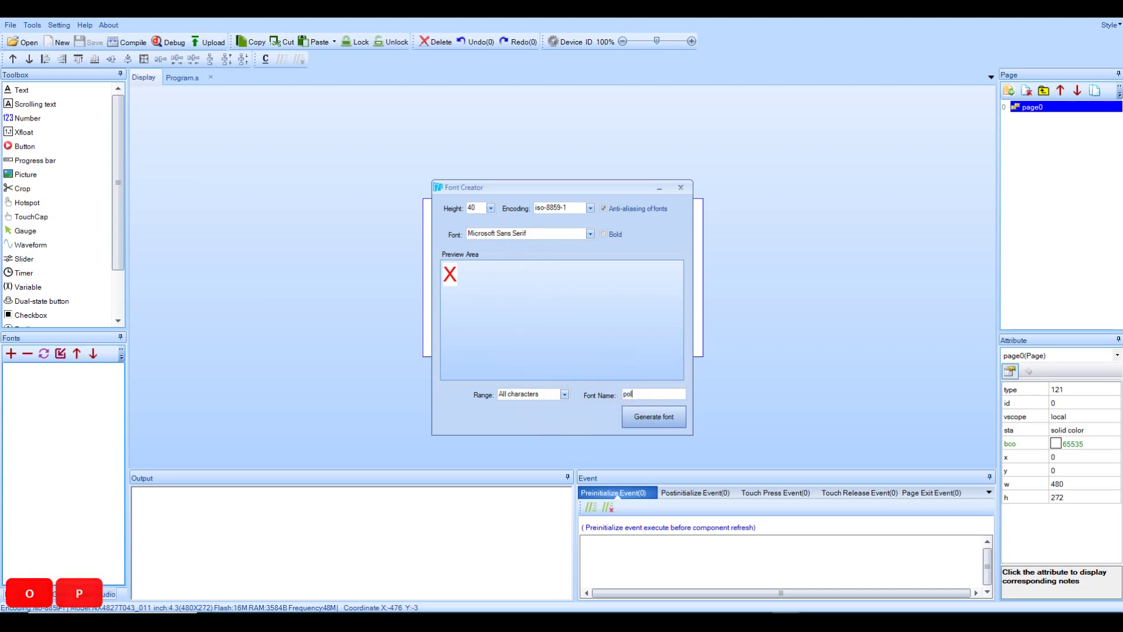
pyautogui.write('ice1')
pyautogui.press('Return')
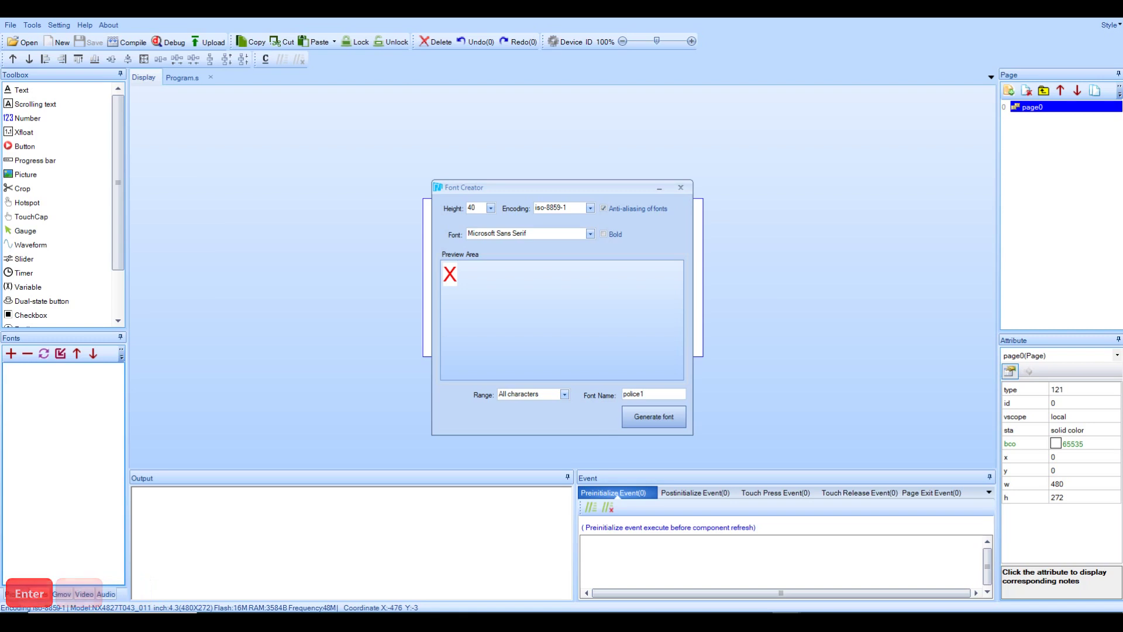
# - Generate the font, save it as police1.zi and add it to the project
pyautogui.click(654, 417)
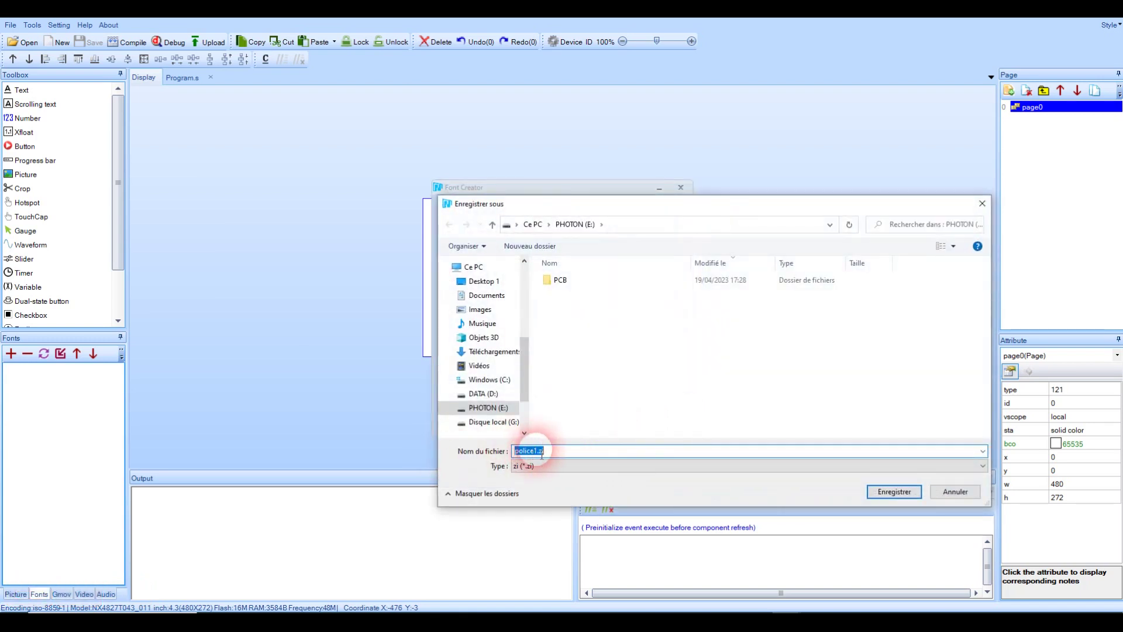
pyautogui.click(891, 494)
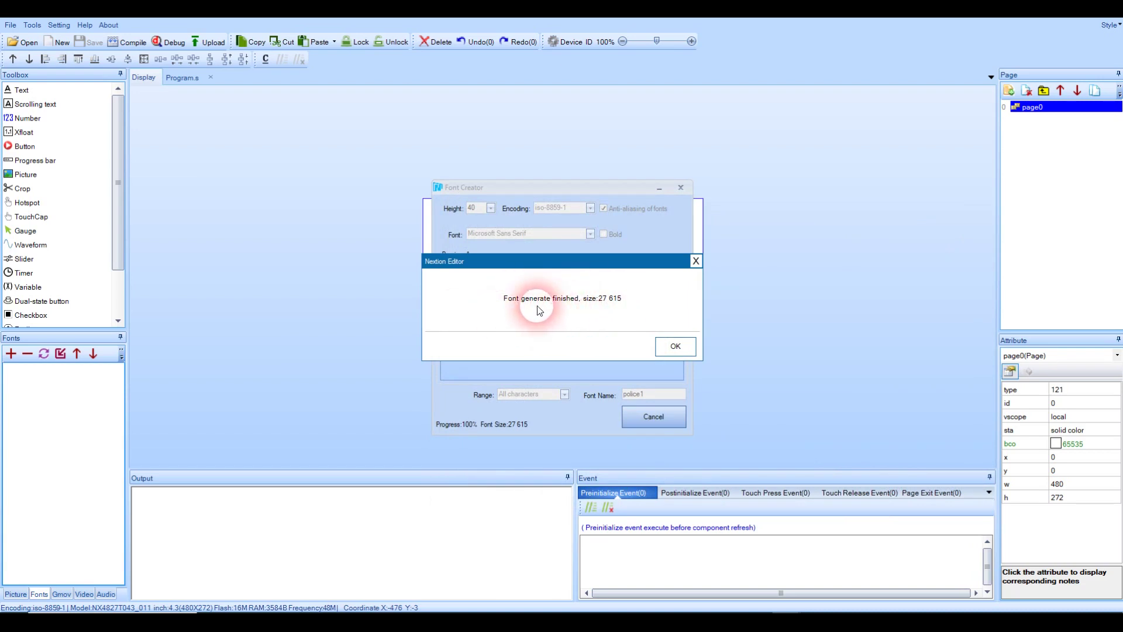
pyautogui.click(675, 345)
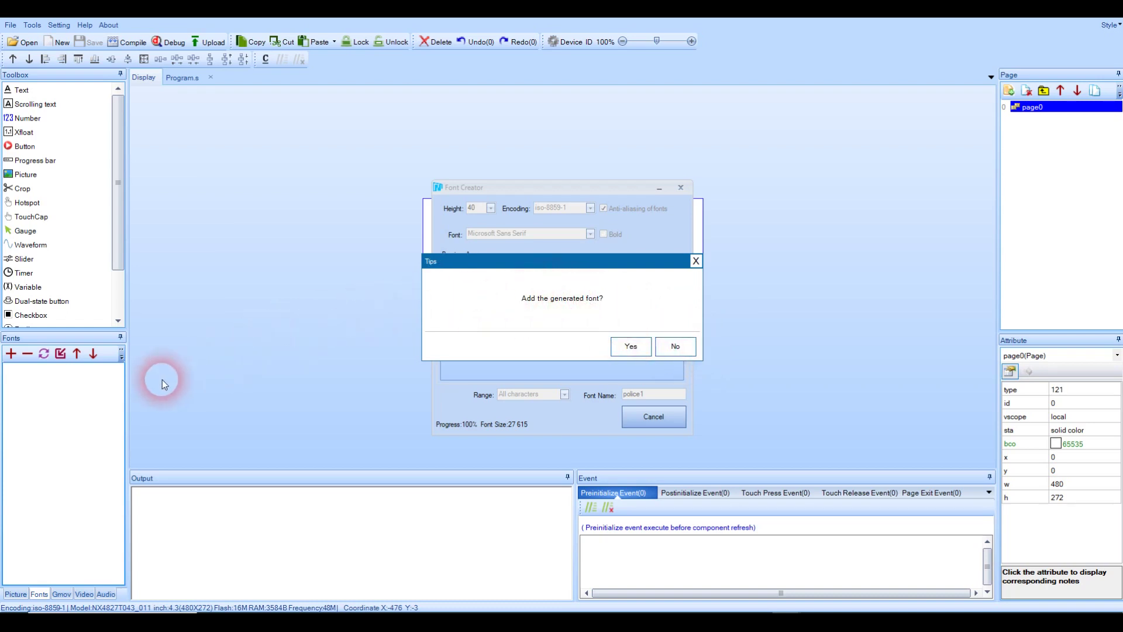
pyautogui.click(629, 345)
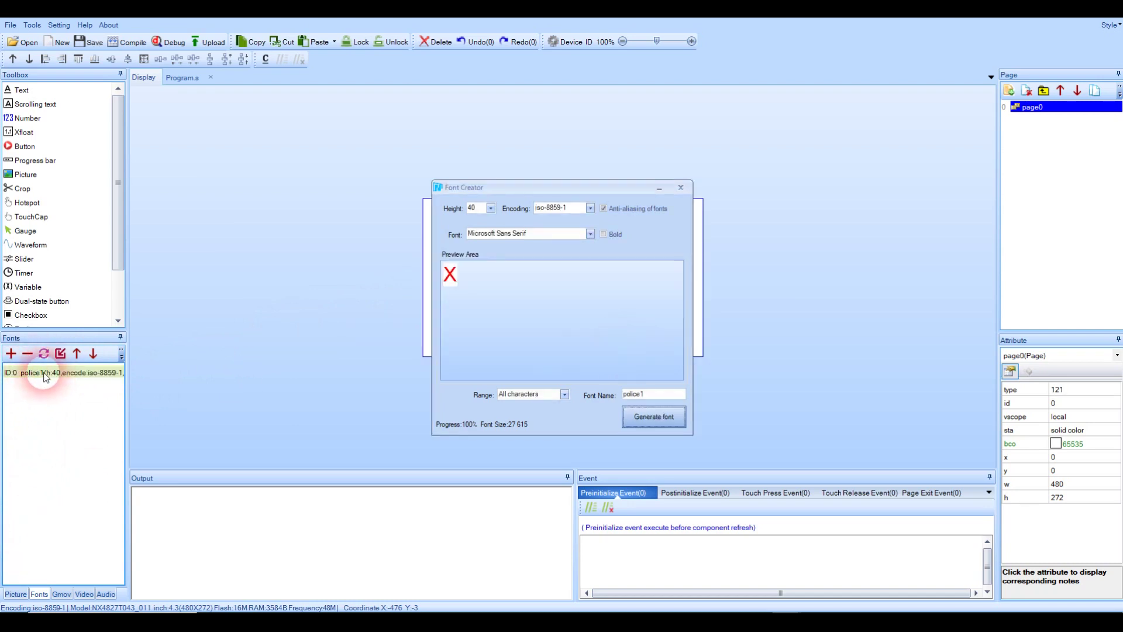
# - Set up a second font using the Mustardo typeface with height 32 and the name police2
pyautogui.click(580, 233)
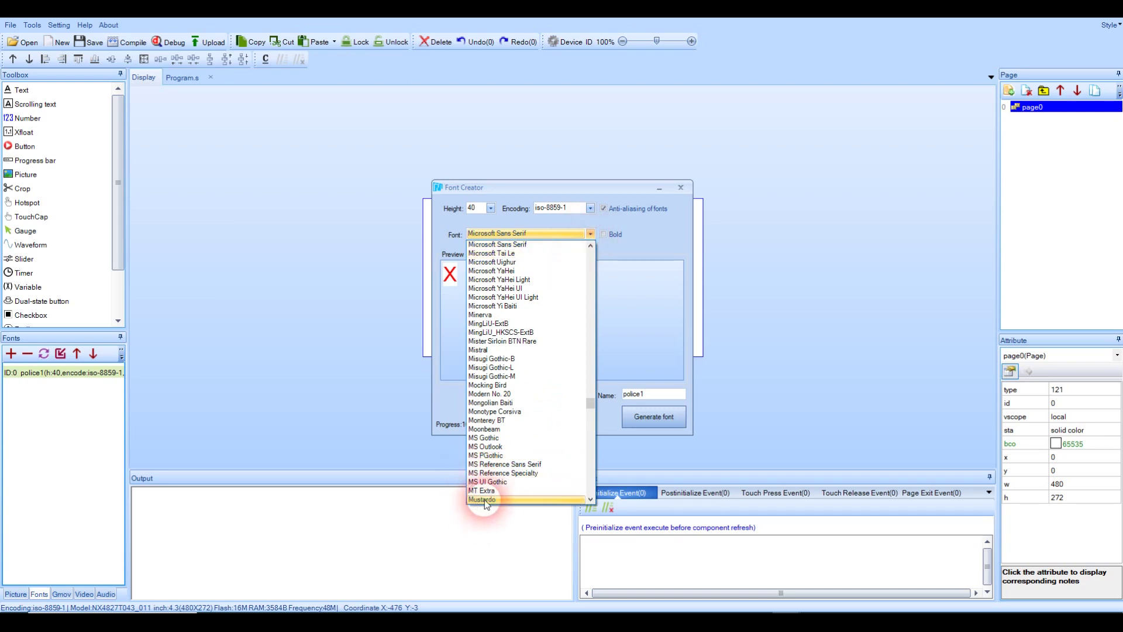
pyautogui.click(501, 500)
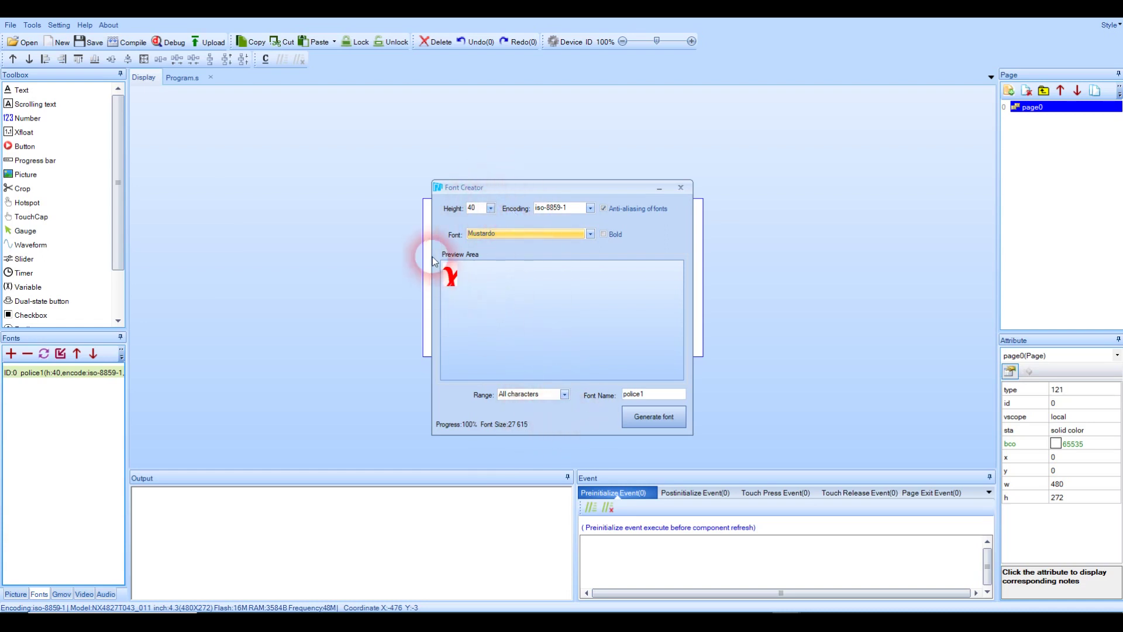
pyautogui.click(490, 209)
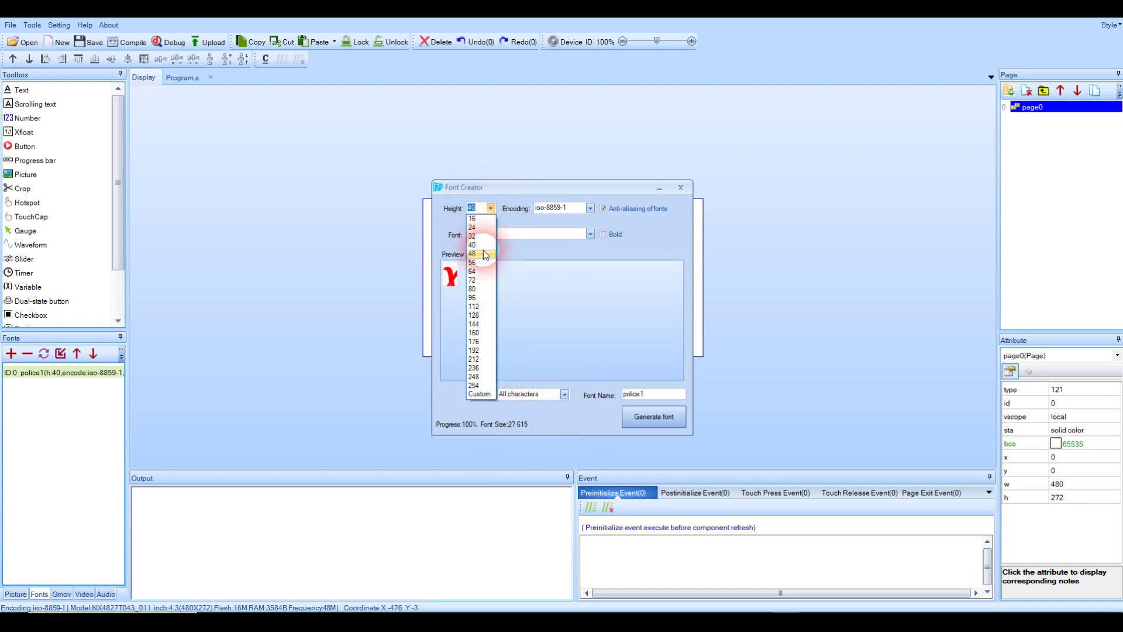
pyautogui.click(482, 235)
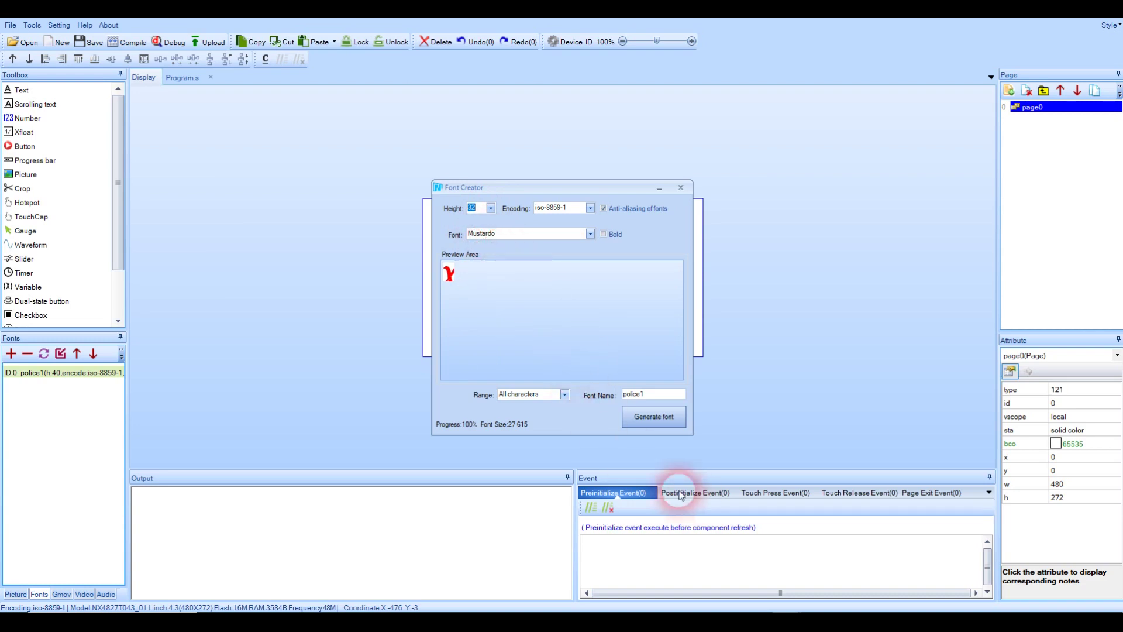
pyautogui.click(663, 397)
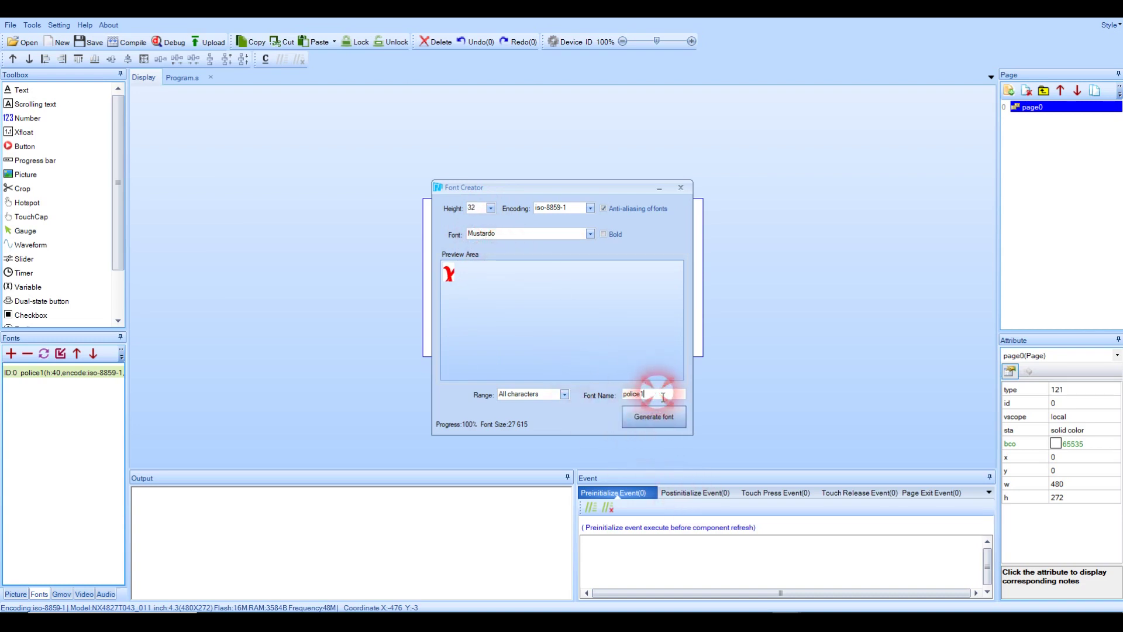
pyautogui.press('BackSpace')
pyautogui.write('2')
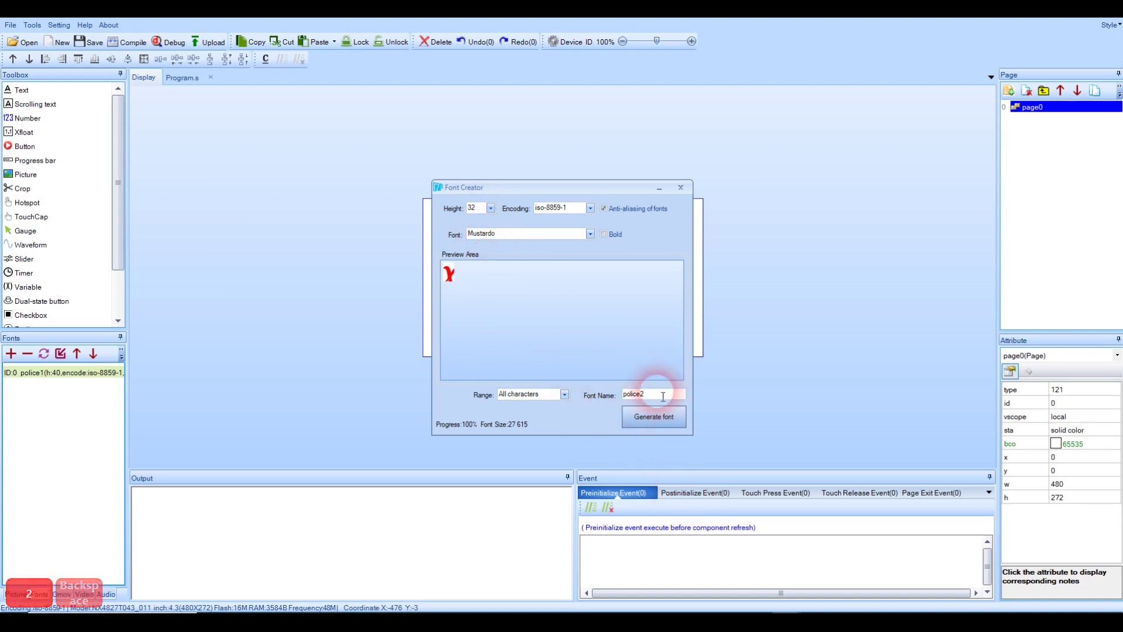
# - Generate the second font as police2.zi, add it to the project and close the Font Creator
pyautogui.click(667, 422)
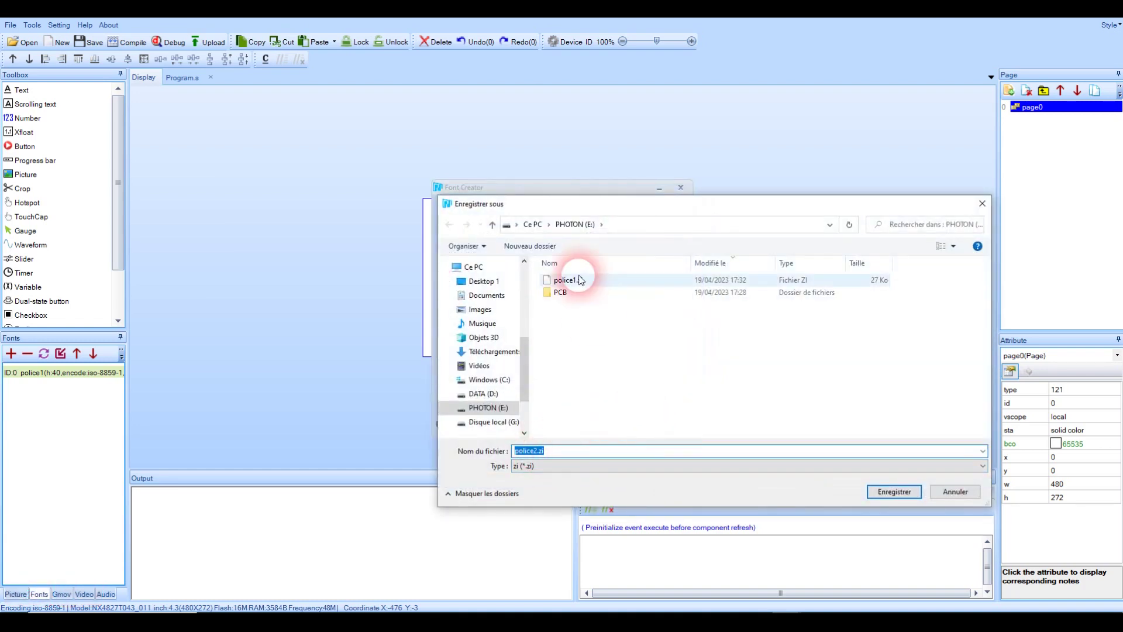
pyautogui.click(895, 492)
pyautogui.click(676, 347)
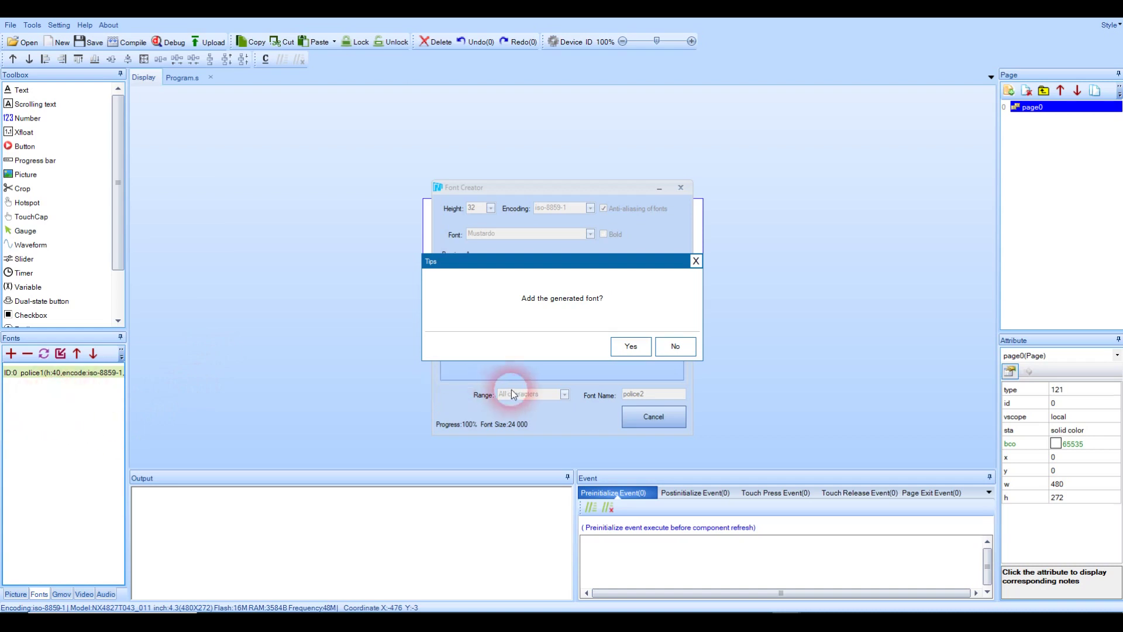
pyautogui.click(629, 345)
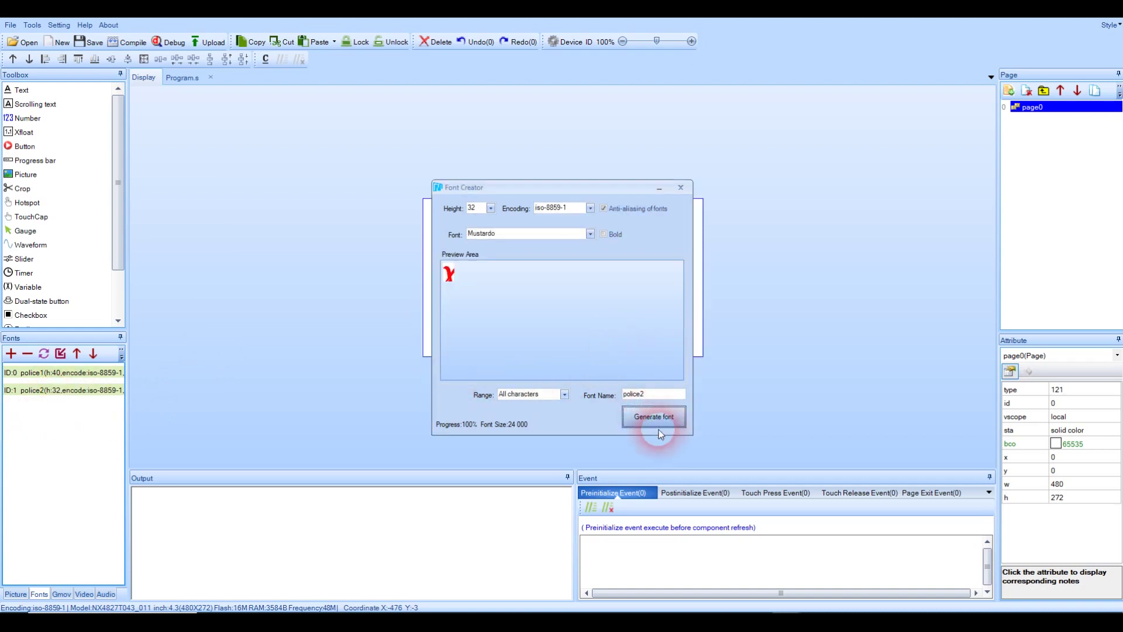
pyautogui.click(689, 187)
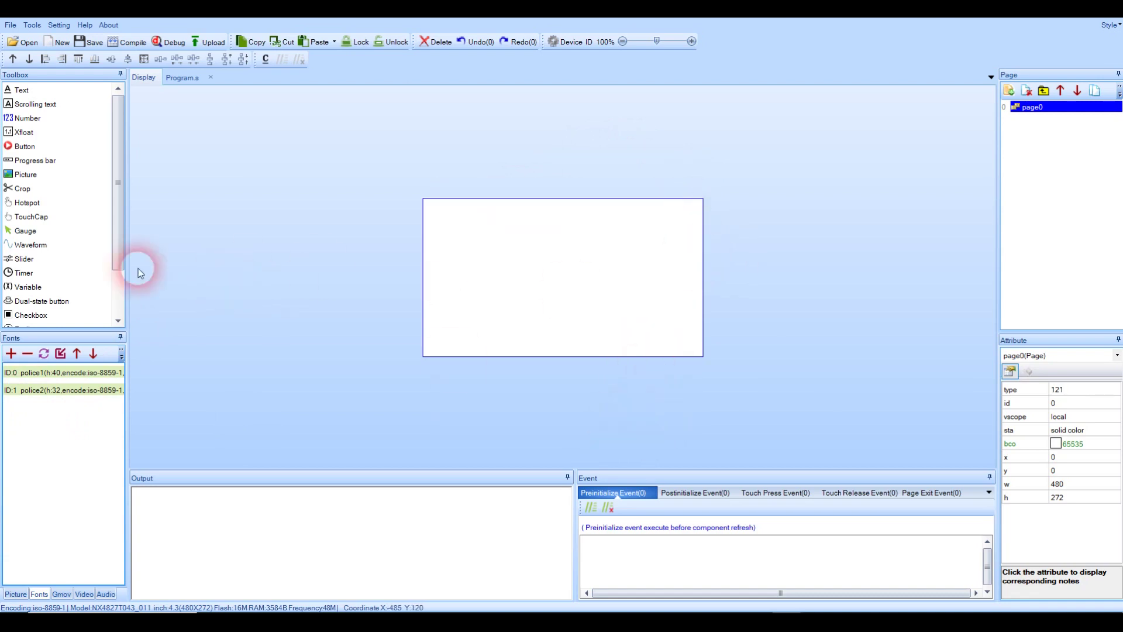
# - Place a Text component in the left half of page0 just below mid-height and enter bonjour as its text
pyautogui.click(21, 90)
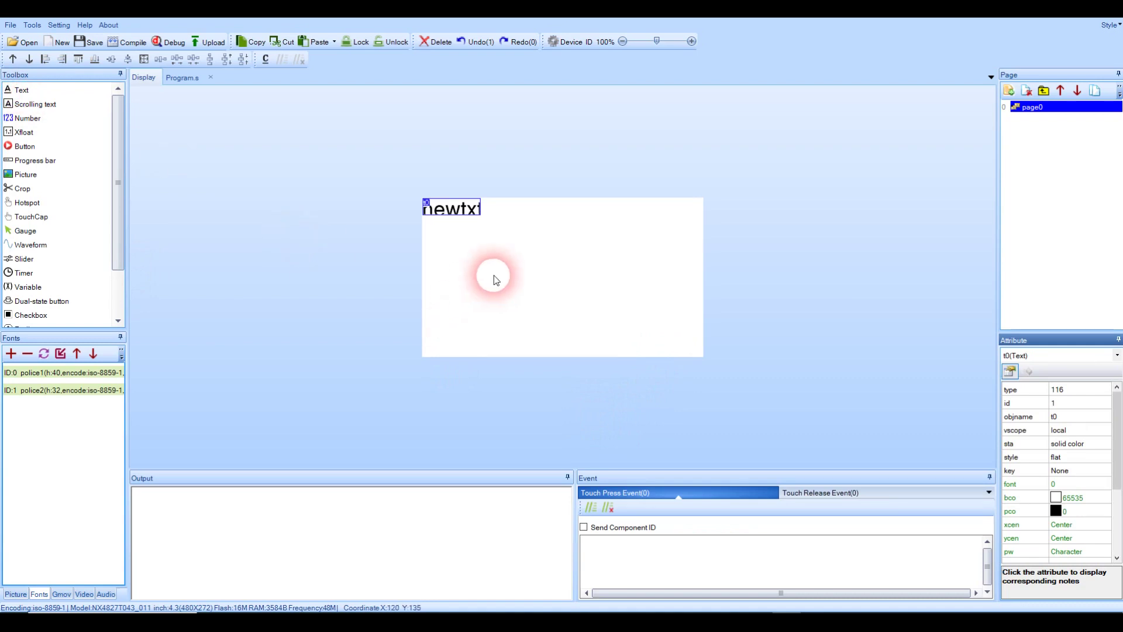
pyautogui.moveTo(452, 211); pyautogui.dragTo(485, 286)
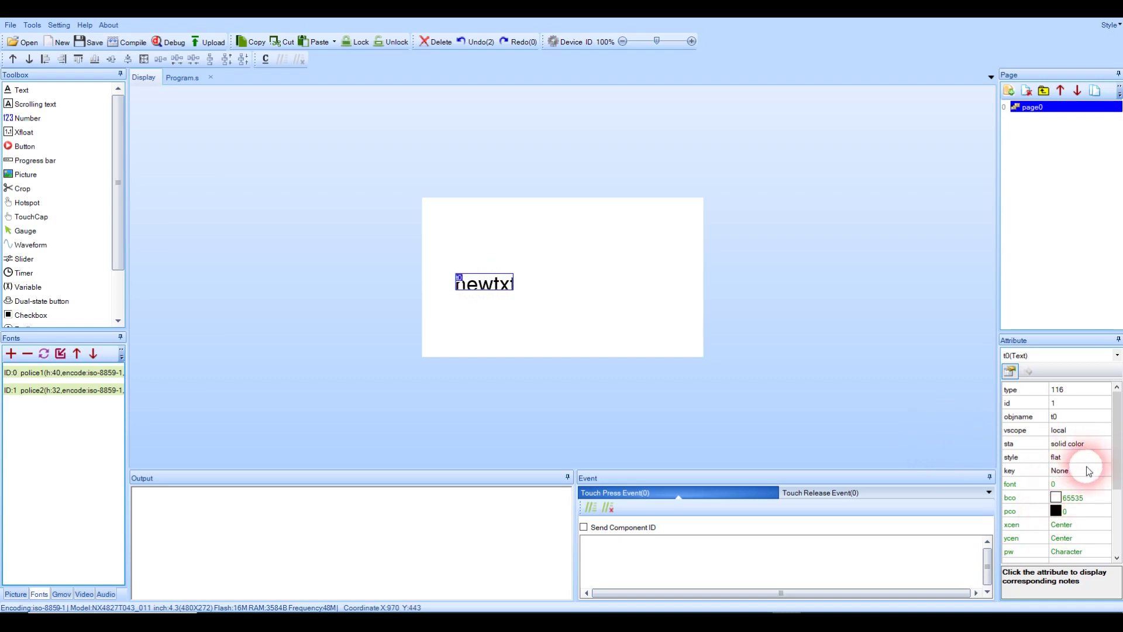
pyautogui.scroll(-2, 1114, 453)
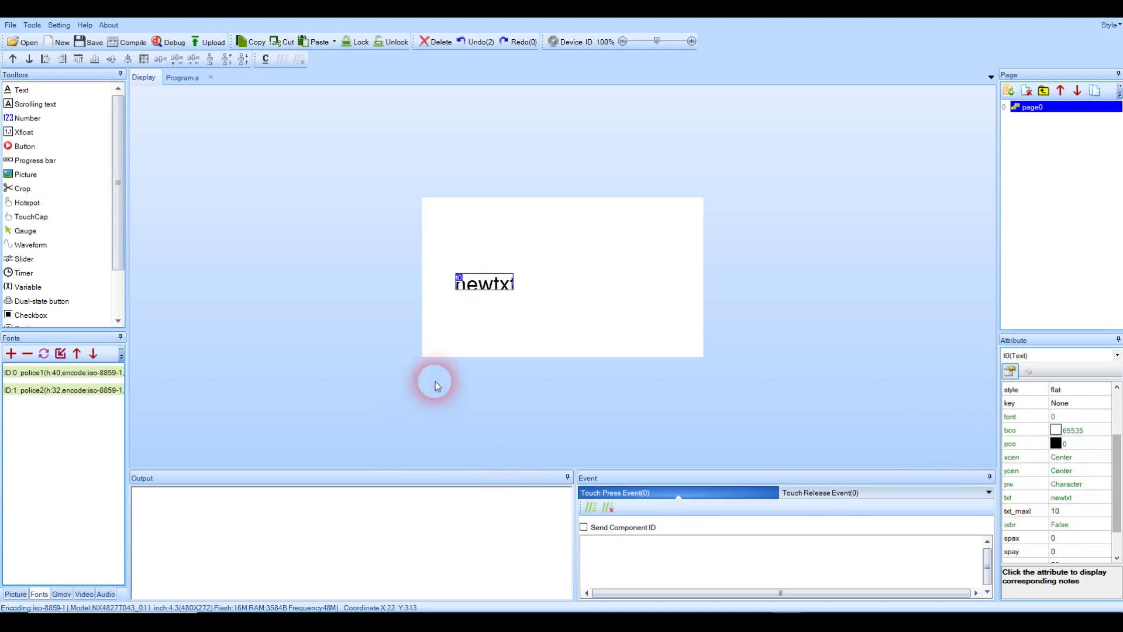
pyautogui.click(1060, 497)
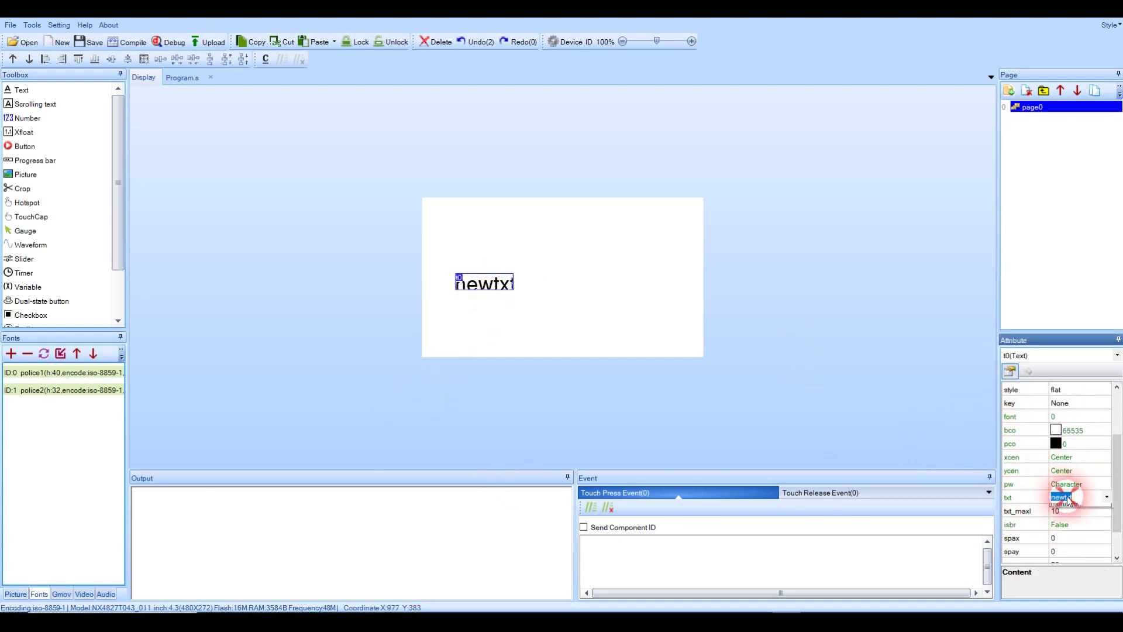
pyautogui.write('bonjour')
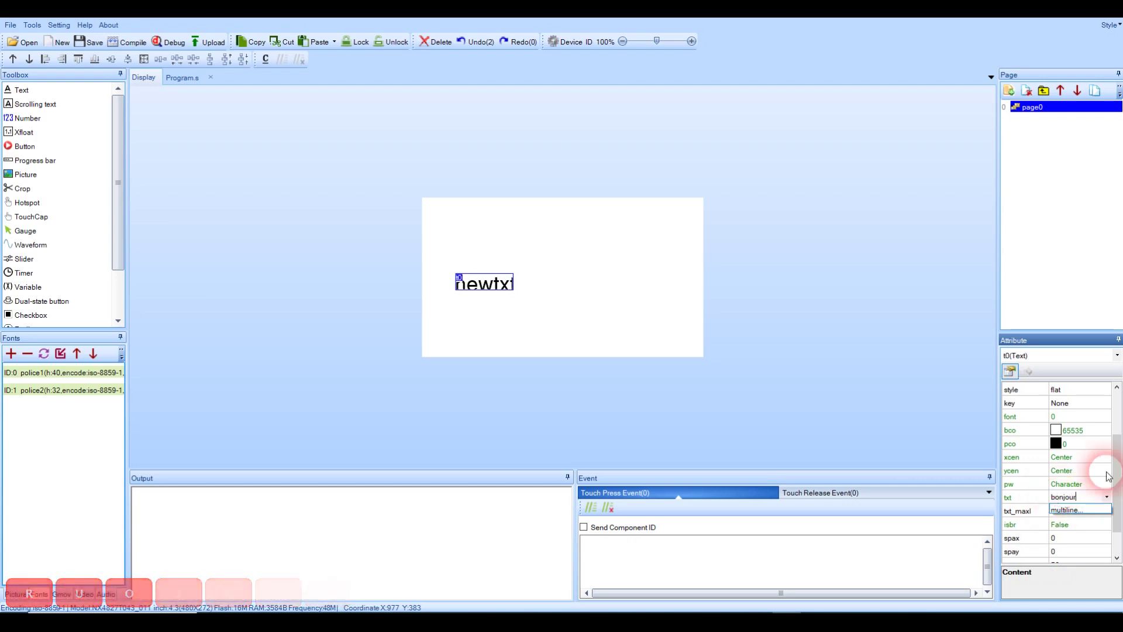
pyautogui.click(1079, 417)
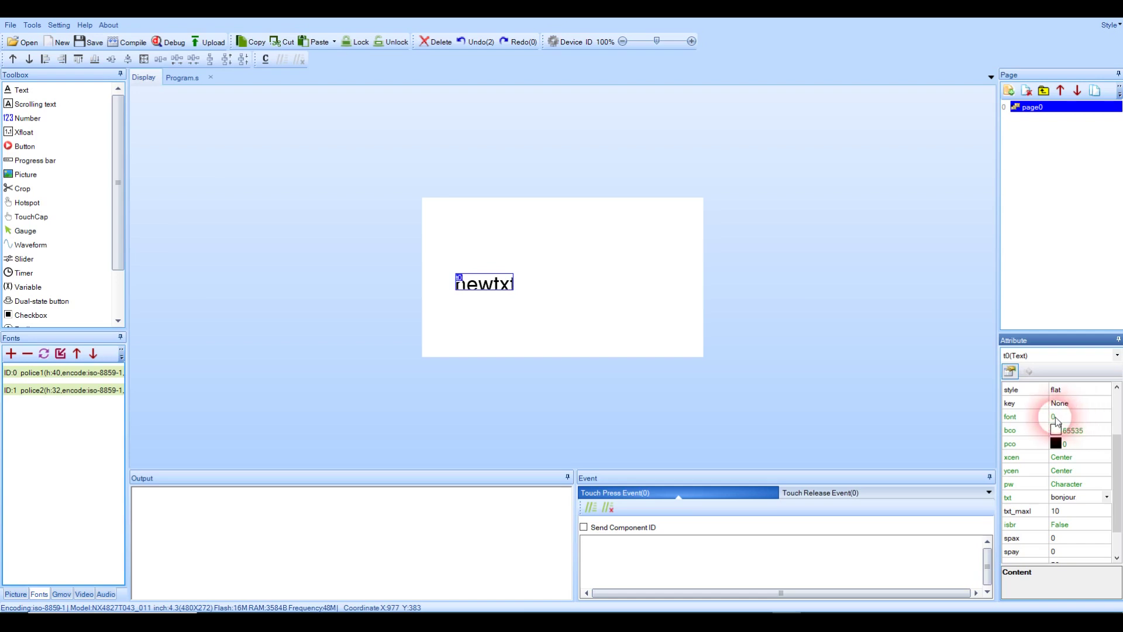
pyautogui.click(16, 375)
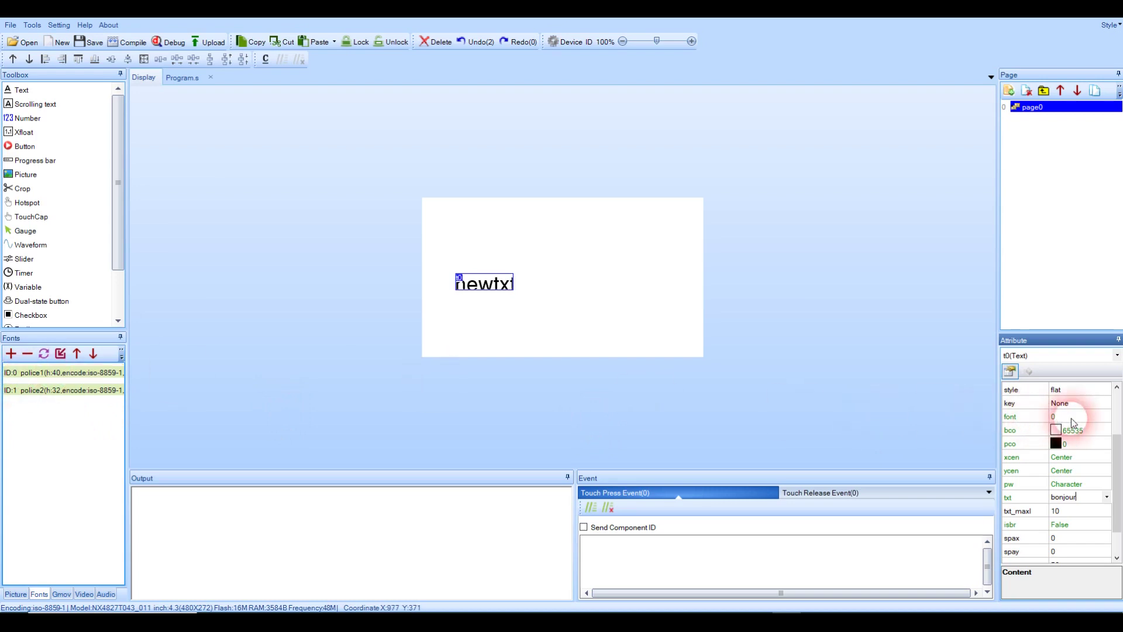
pyautogui.click(15, 373)
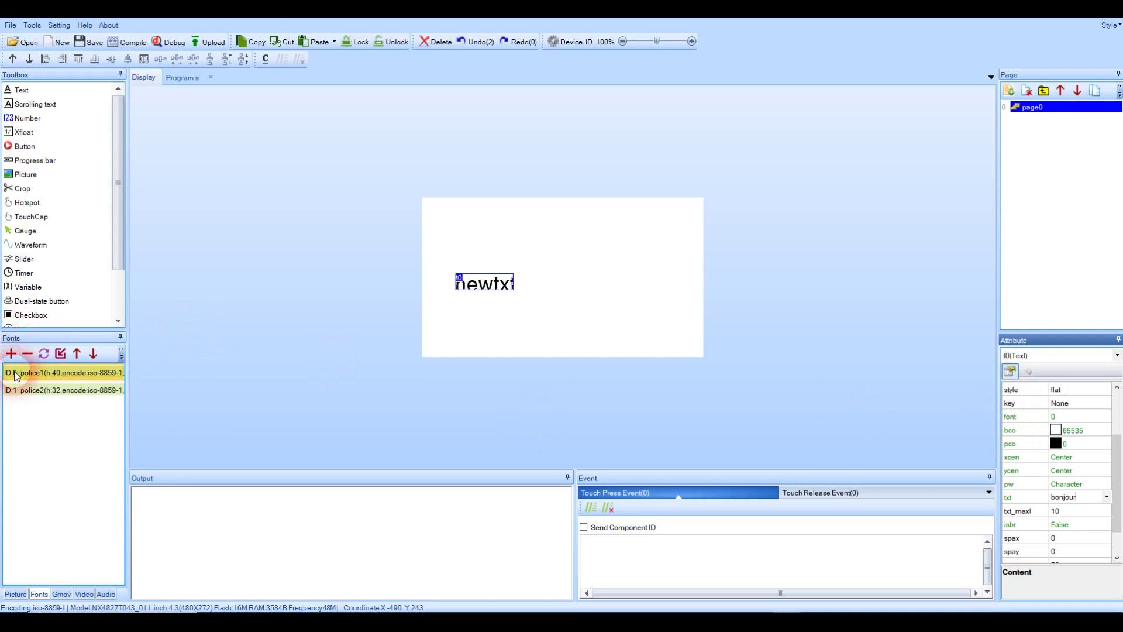
# - Commit bonjour as the first component's text and enlarge its box until the whole word fits
pyautogui.click(1072, 510)
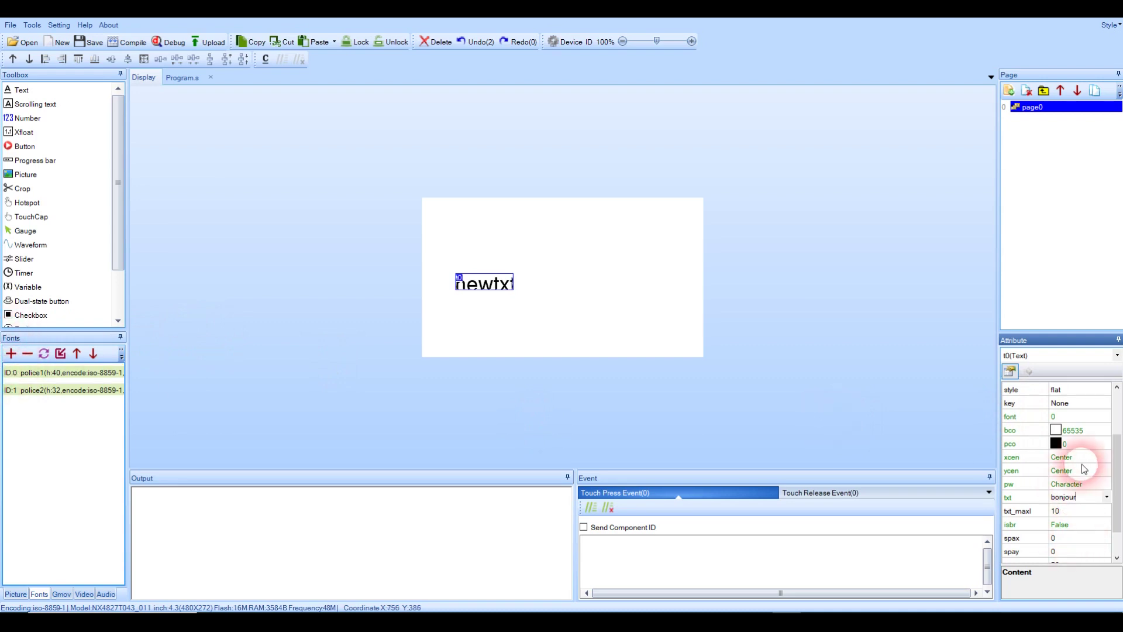
pyautogui.click(1077, 498)
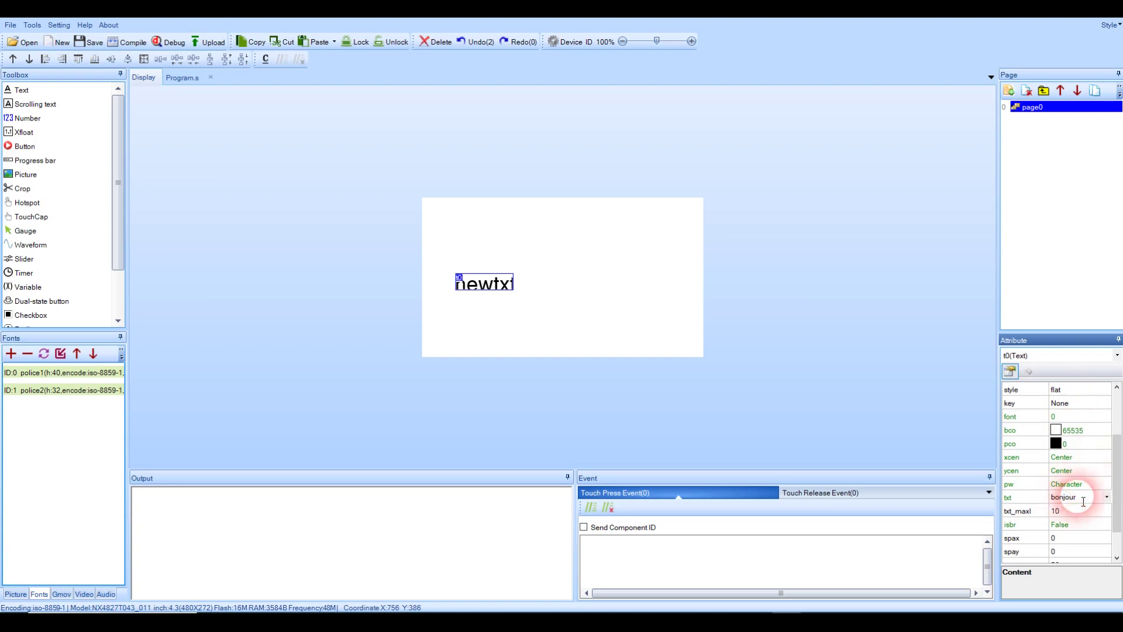
pyautogui.press('Return')
pyautogui.click(494, 282)
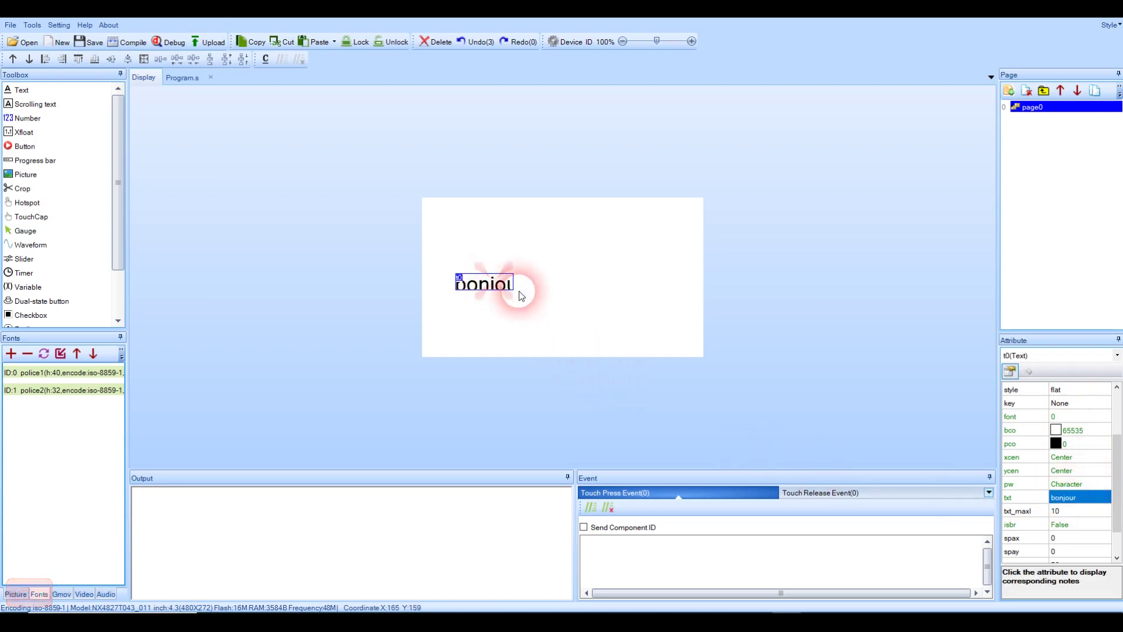
pyautogui.moveTo(512, 295); pyautogui.dragTo(540, 284)
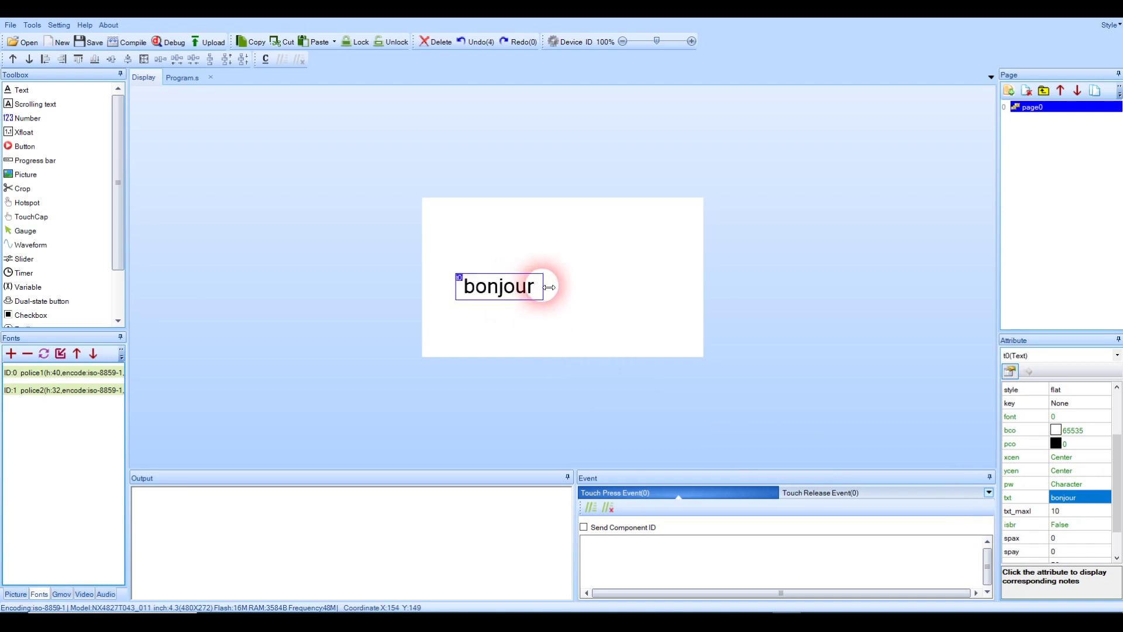
pyautogui.click(581, 328)
pyautogui.click(35, 374)
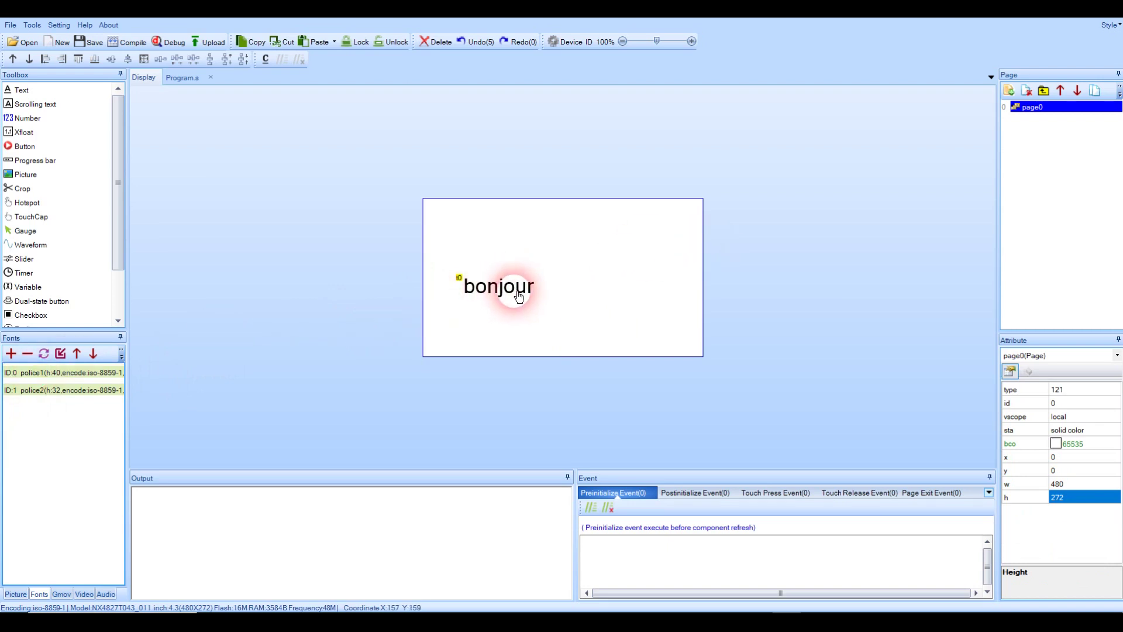
# - Place a second Text component in the lower right part of page0, enlarged enough to fit its default text
pyautogui.click(21, 89)
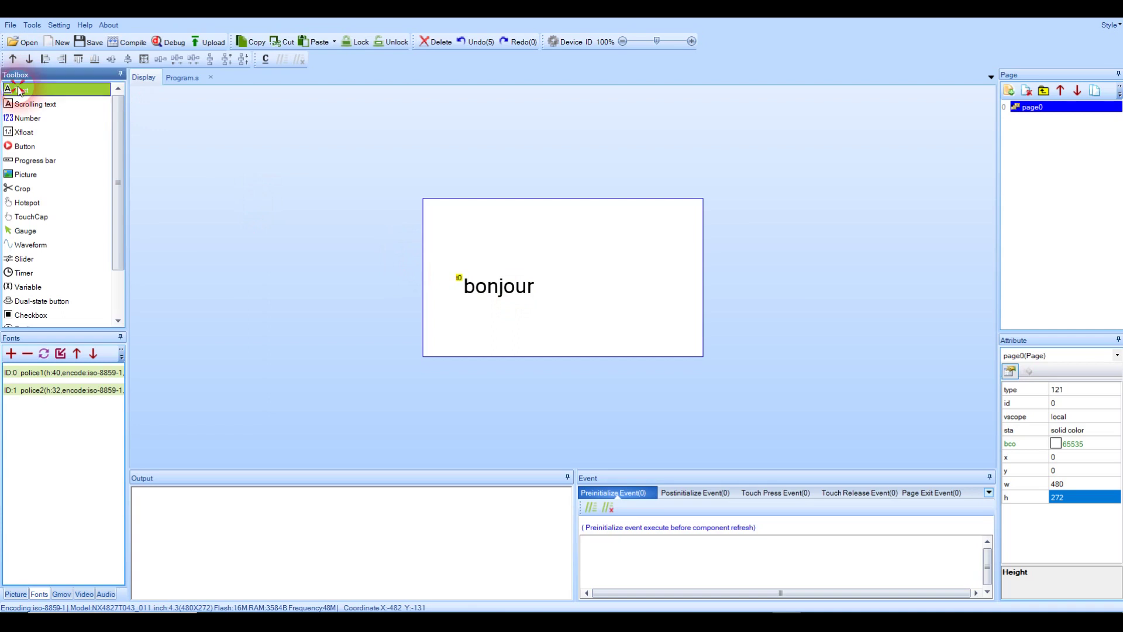
pyautogui.moveTo(478, 216); pyautogui.dragTo(666, 314)
pyautogui.click(627, 323)
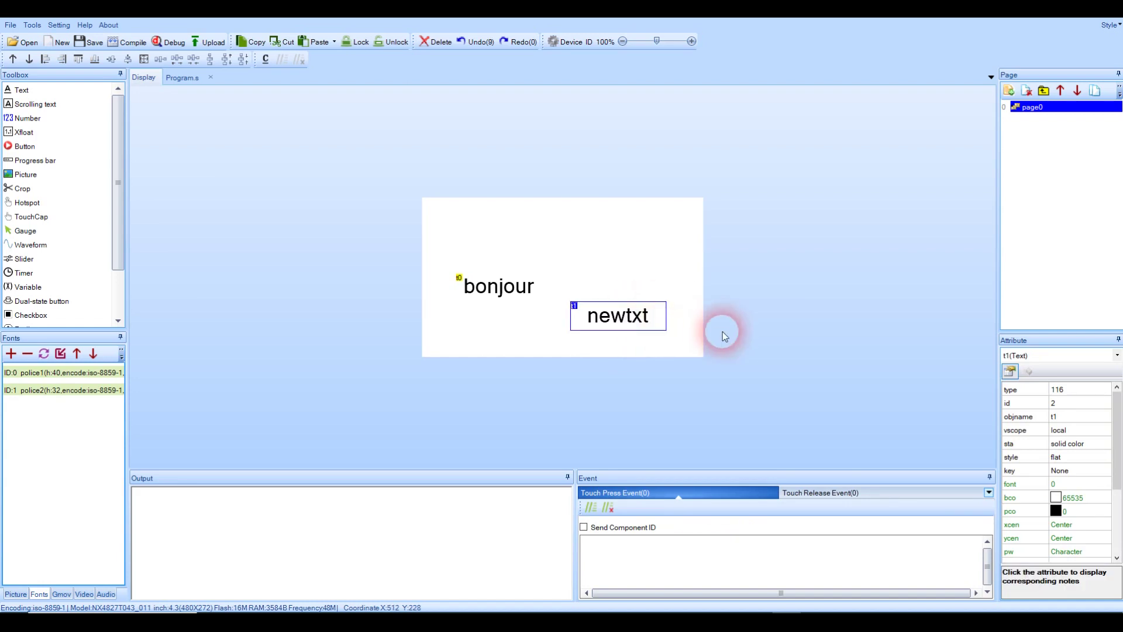
pyautogui.scroll(-2, 1103, 462)
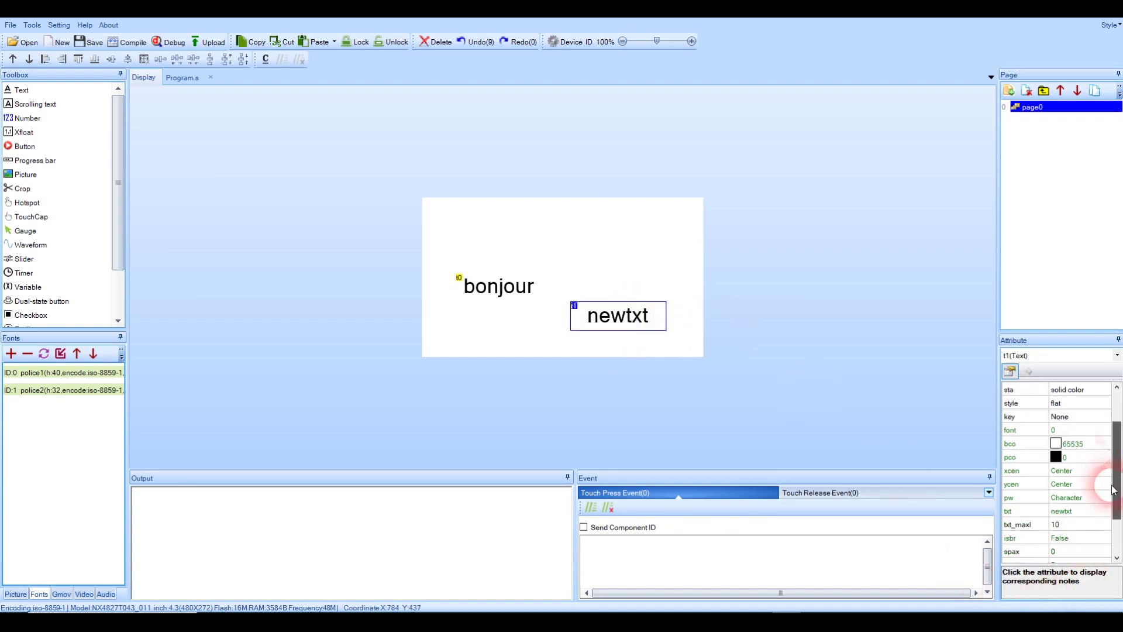
pyautogui.click(1060, 511)
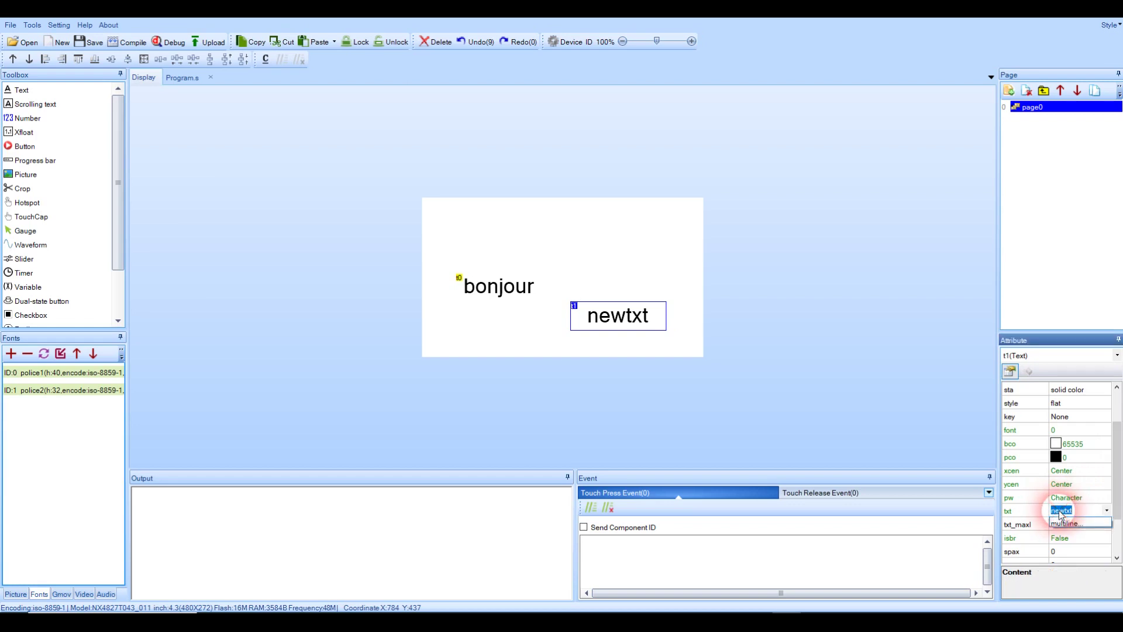
pyautogui.write('BLOG')
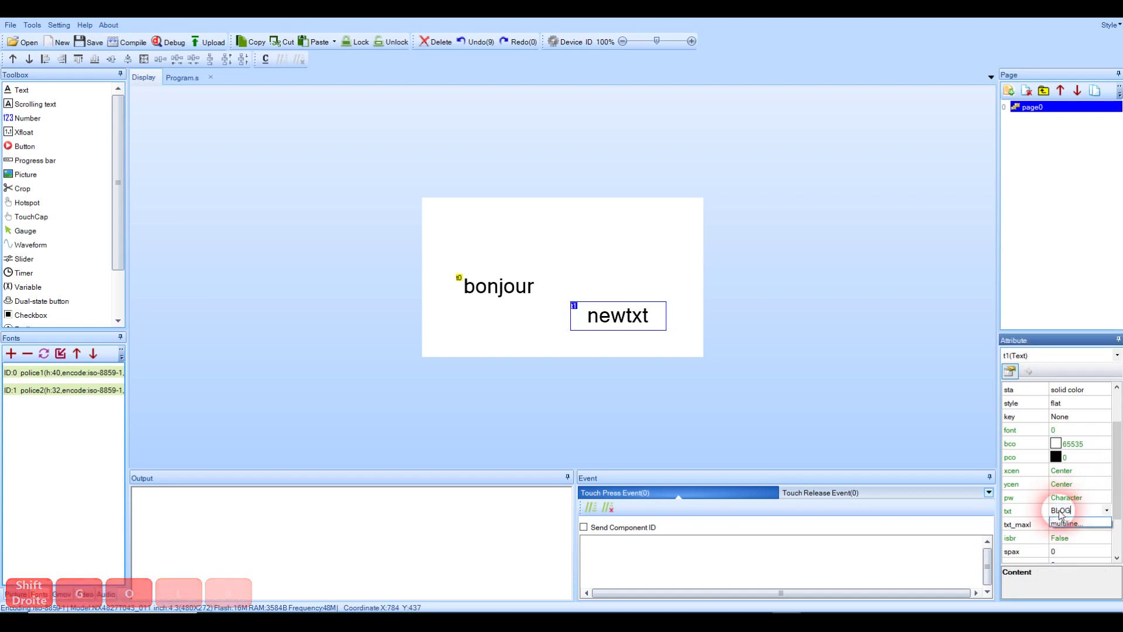
# - Set the second text component's font to 1, the ID of police2
pyautogui.click(1073, 433)
pyautogui.click(1060, 433)
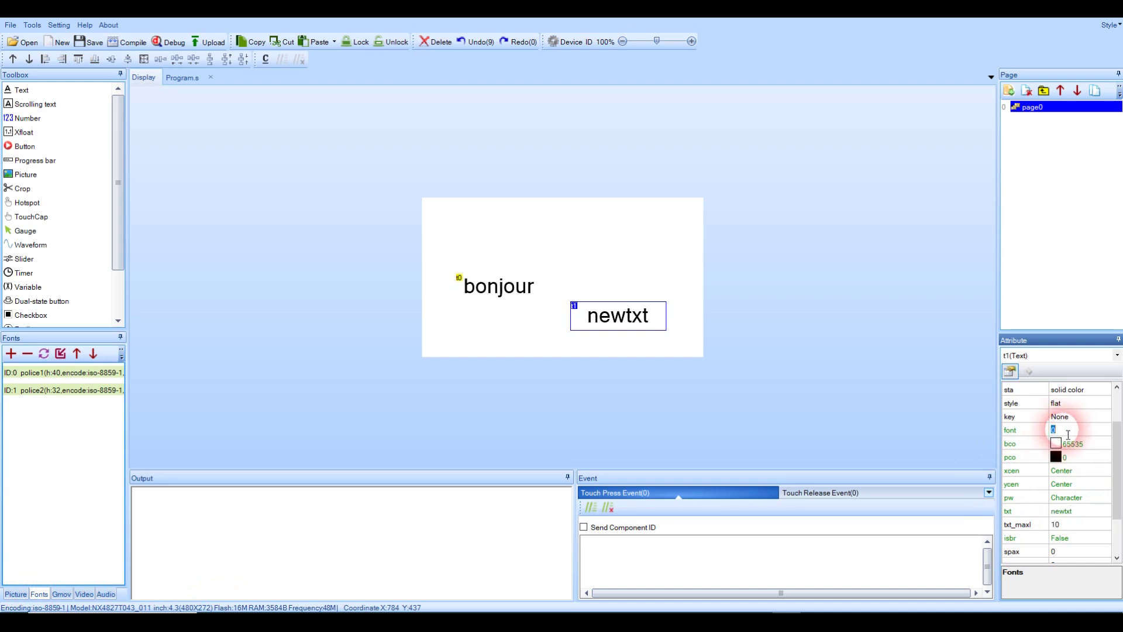
pyautogui.write('1')
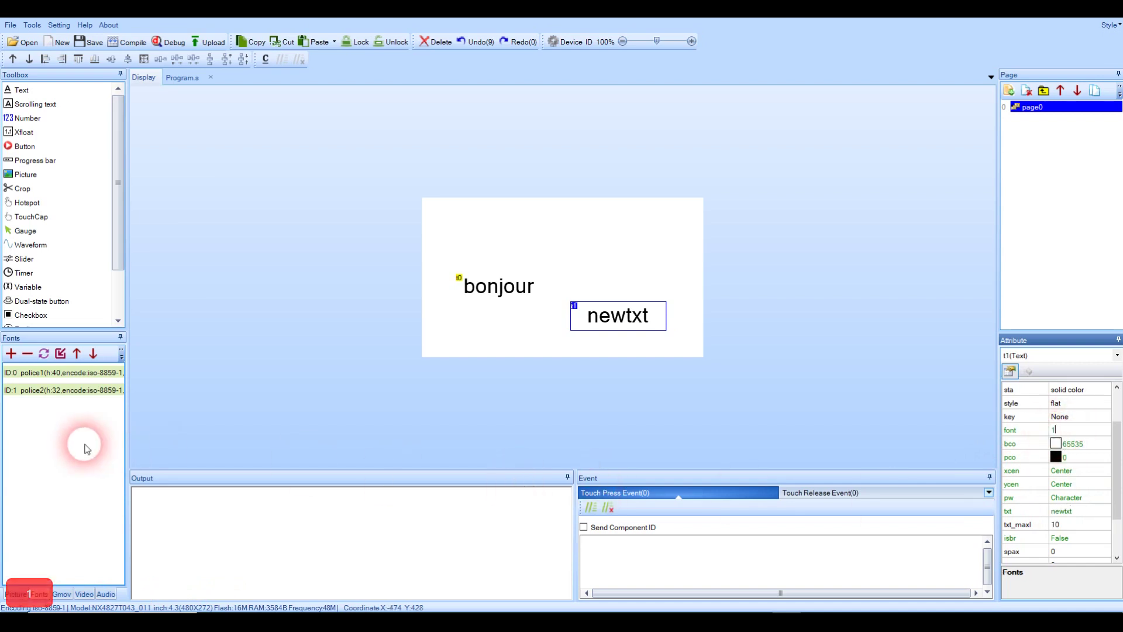
pyautogui.click(12, 396)
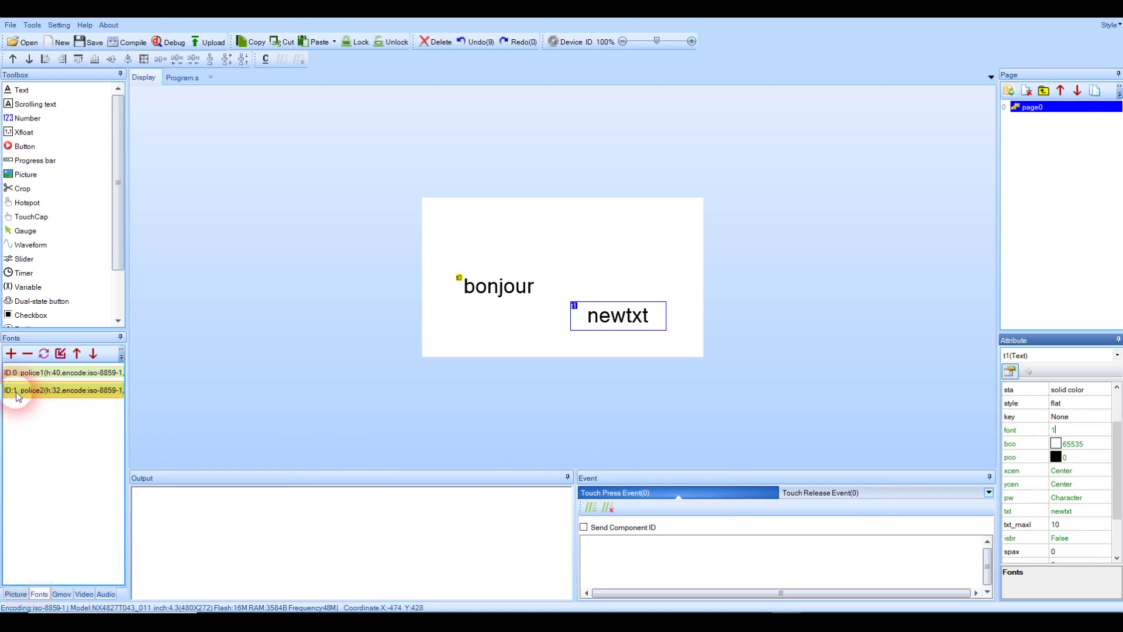
pyautogui.click(1072, 432)
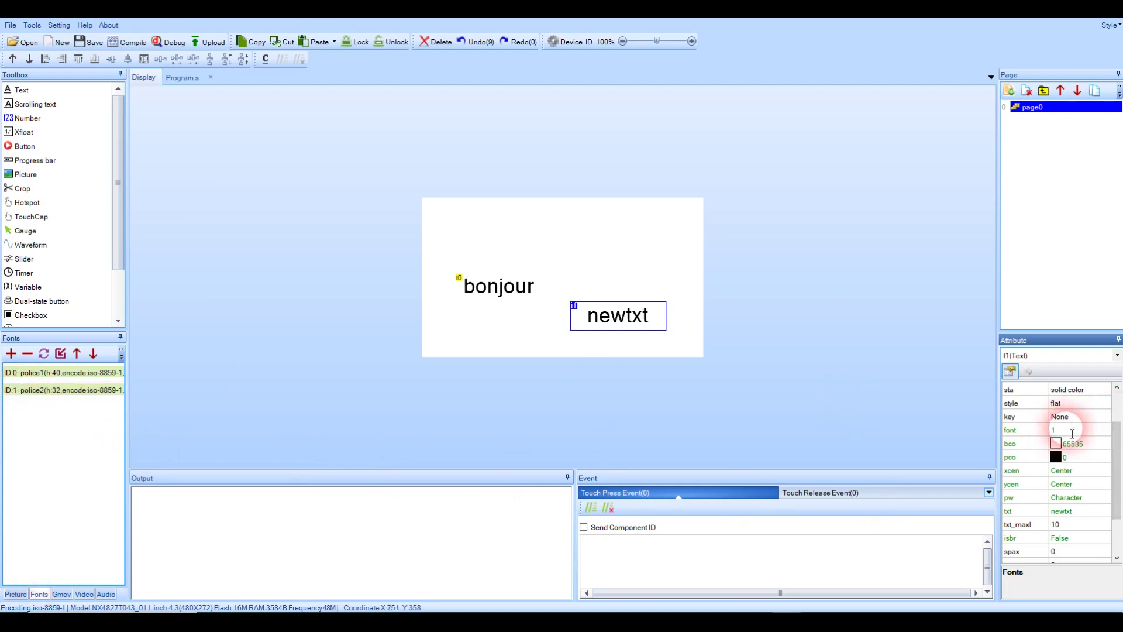
# - Set the second component's text to BLOG and make its box slightly taller and wider
pyautogui.click(1078, 512)
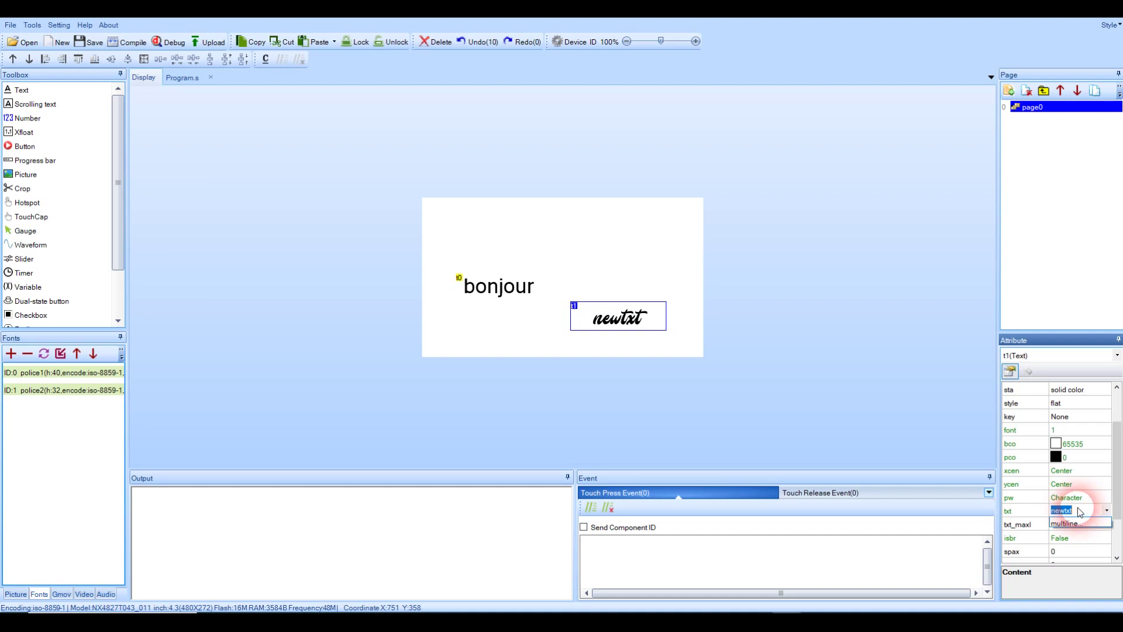
pyautogui.write('BLOG')
pyautogui.press('Return')
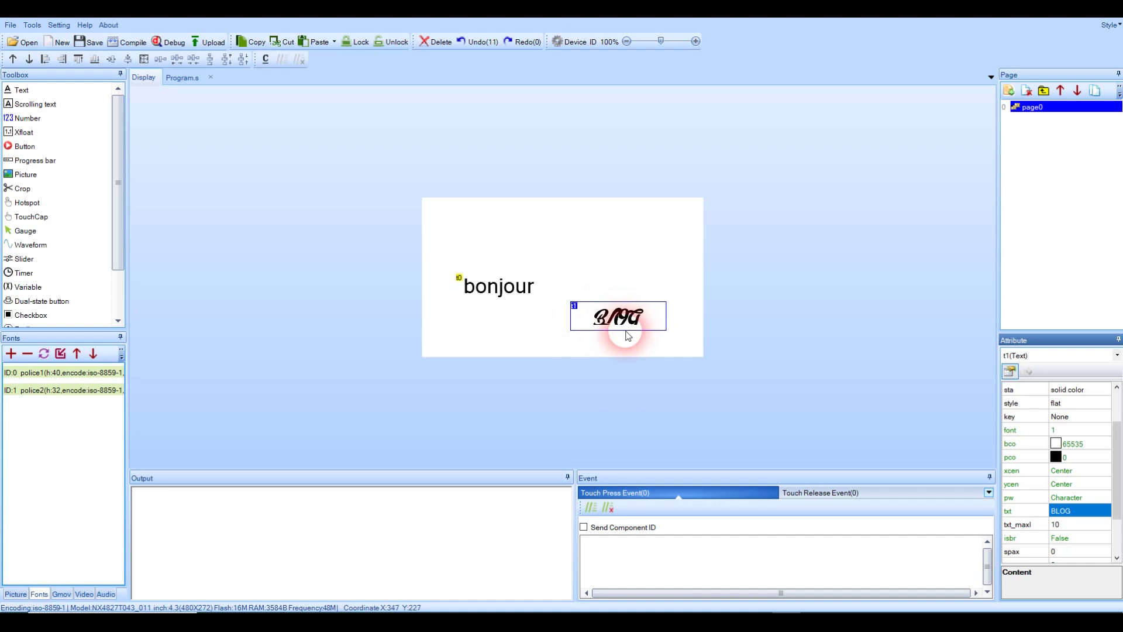
pyautogui.moveTo(629, 331); pyautogui.dragTo(628, 336)
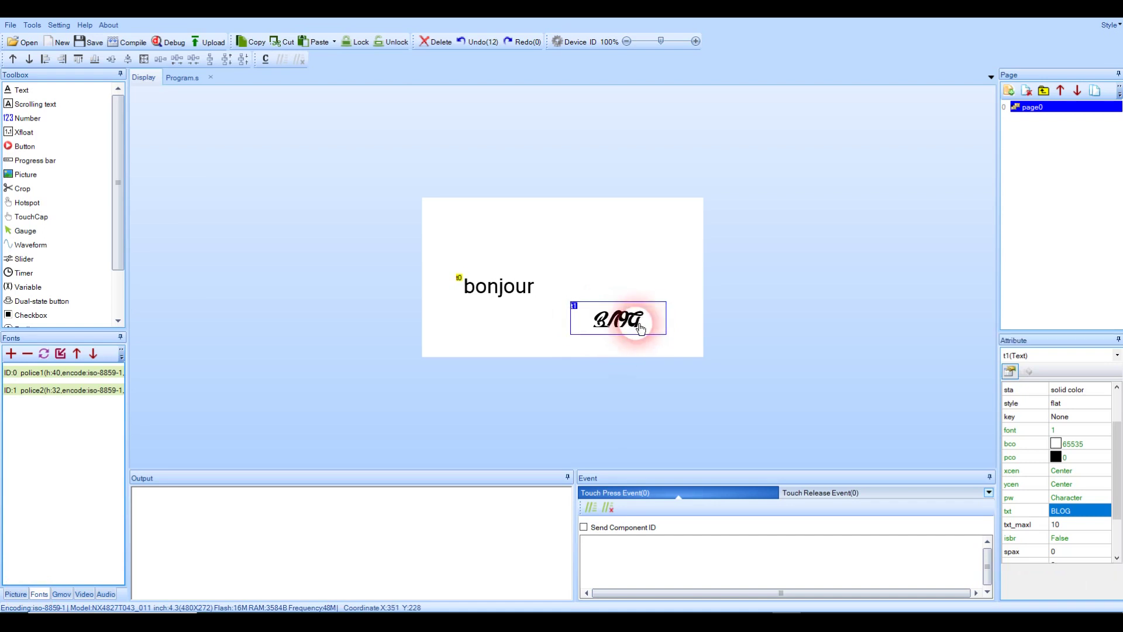
pyautogui.moveTo(672, 318); pyautogui.dragTo(686, 319)
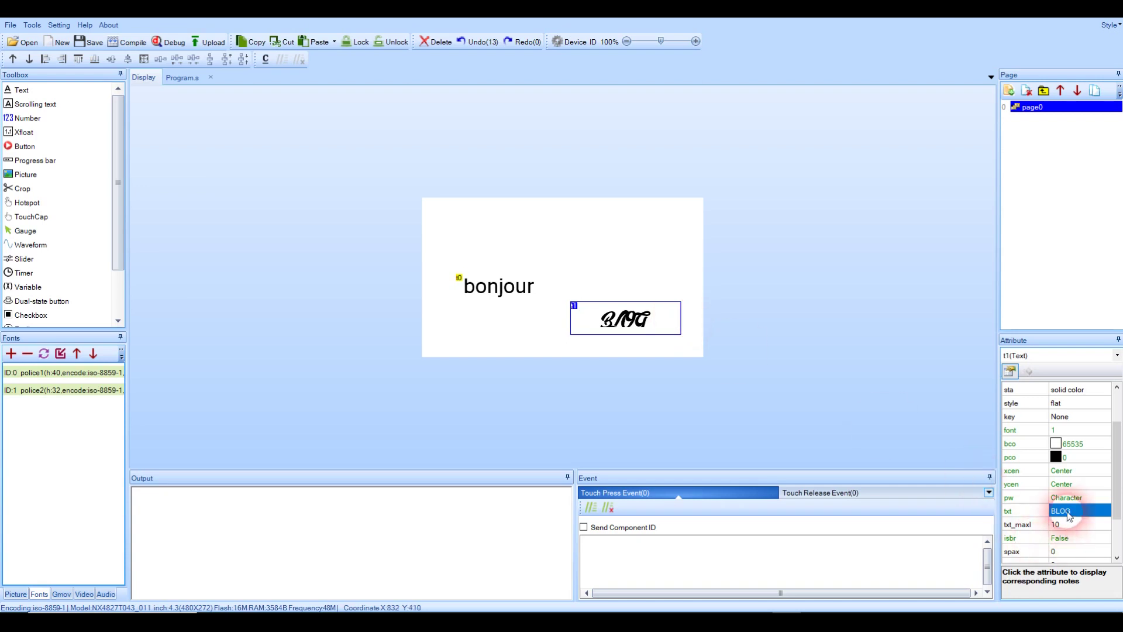
# - Change the second component's text to lowercase blog
pyautogui.write('LOG')
pyautogui.press('Return')
pyautogui.click(1079, 510)
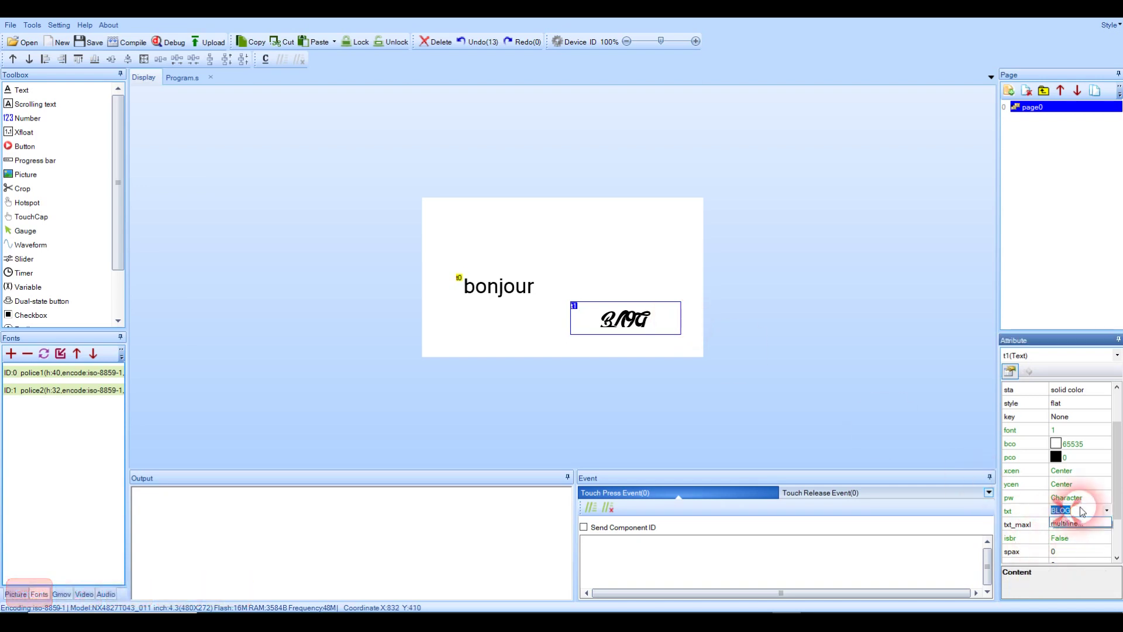
pyautogui.write('blog')
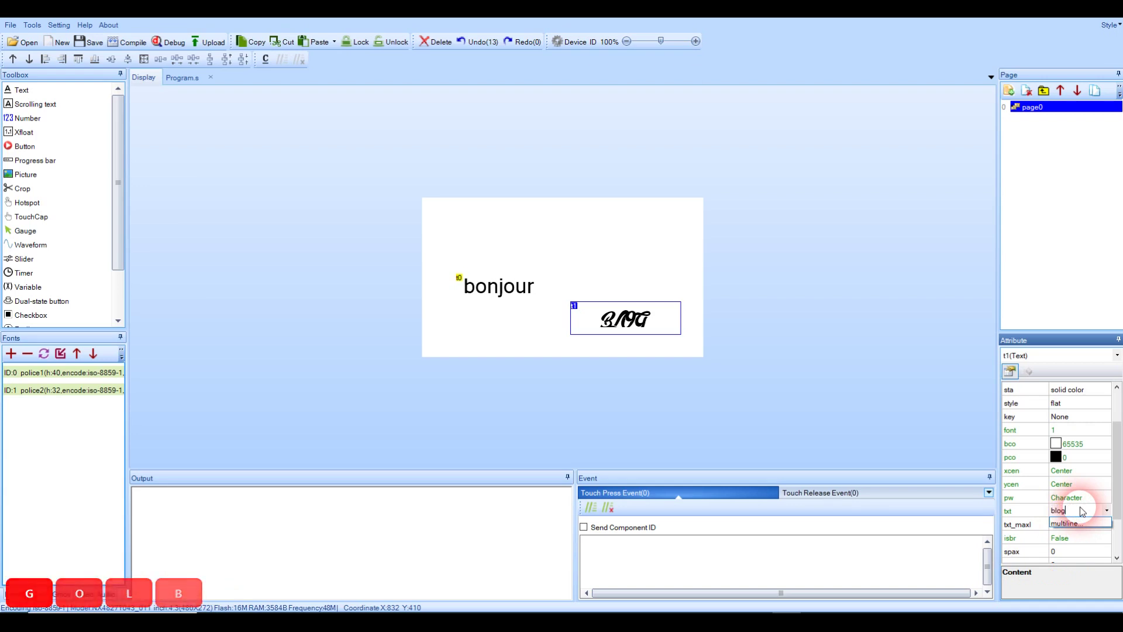
pyautogui.press('Return')
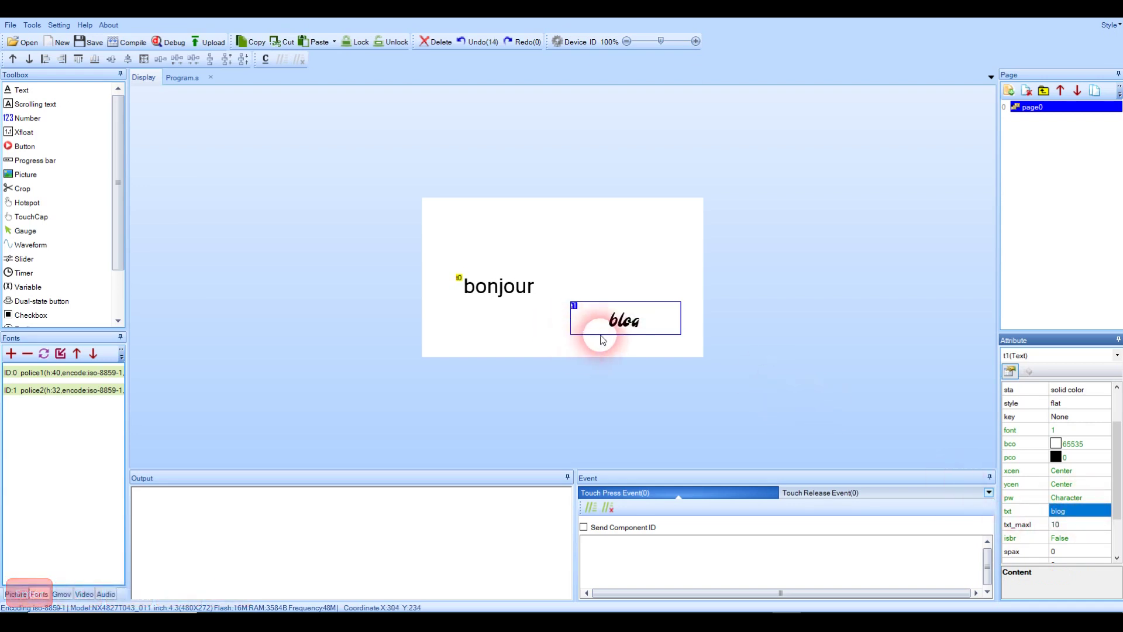
# - Move the blog text component to just below the bonjour text and deselect it
pyautogui.click(614, 340)
pyautogui.moveTo(626, 319); pyautogui.dragTo(477, 320)
pyautogui.click(600, 315)
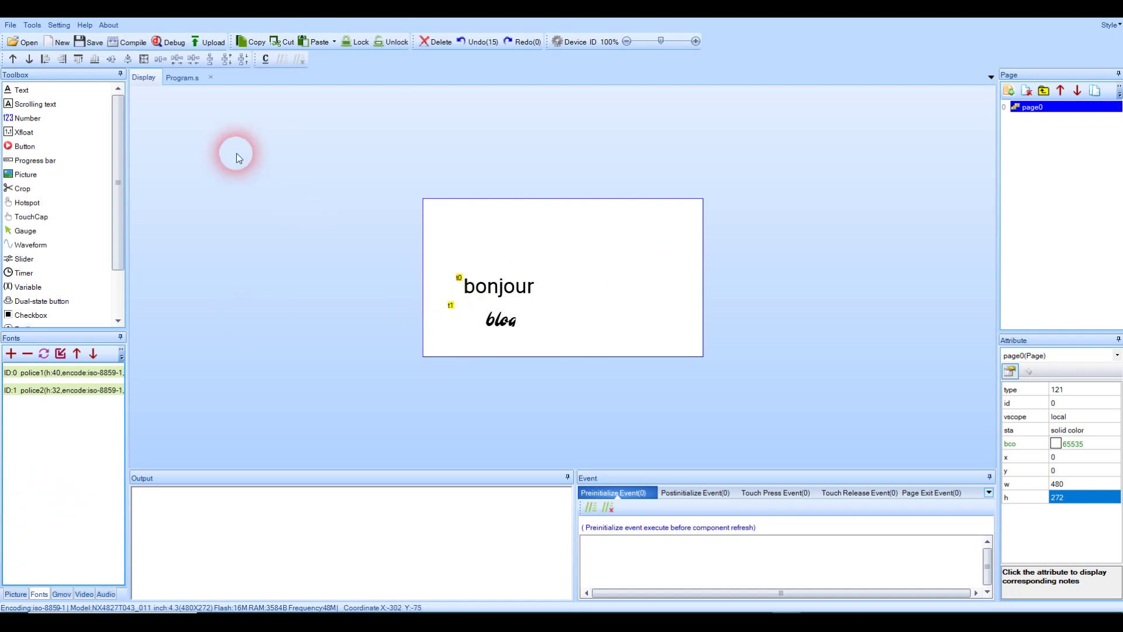
# - Compile the project, preview page0 in the simulator and close the simulator
pyautogui.click(130, 42)
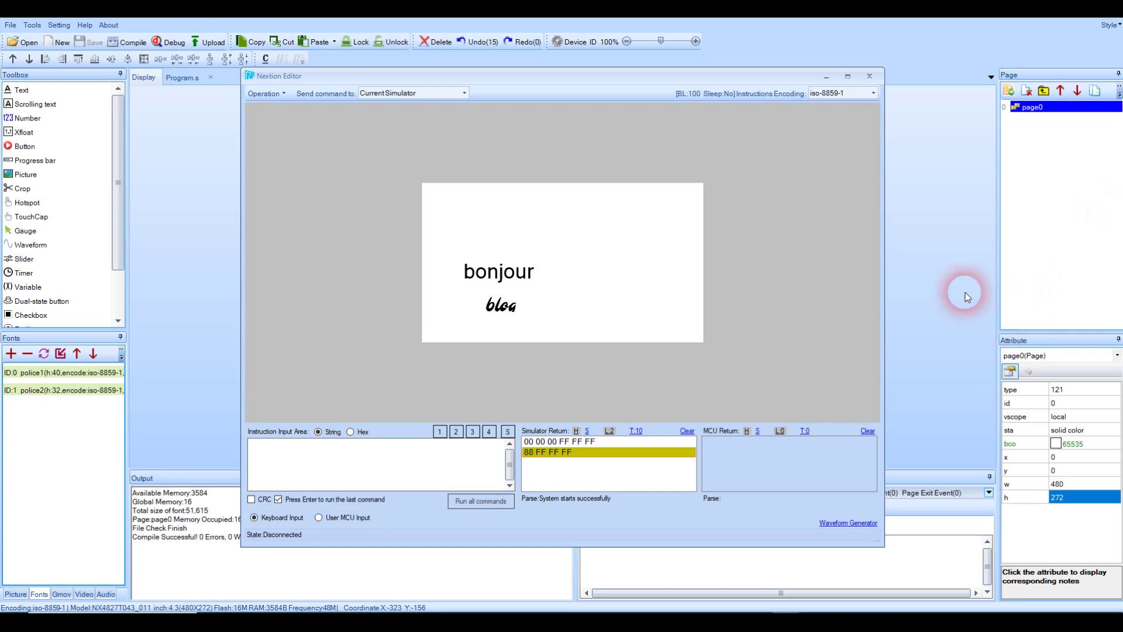
pyautogui.click(872, 77)
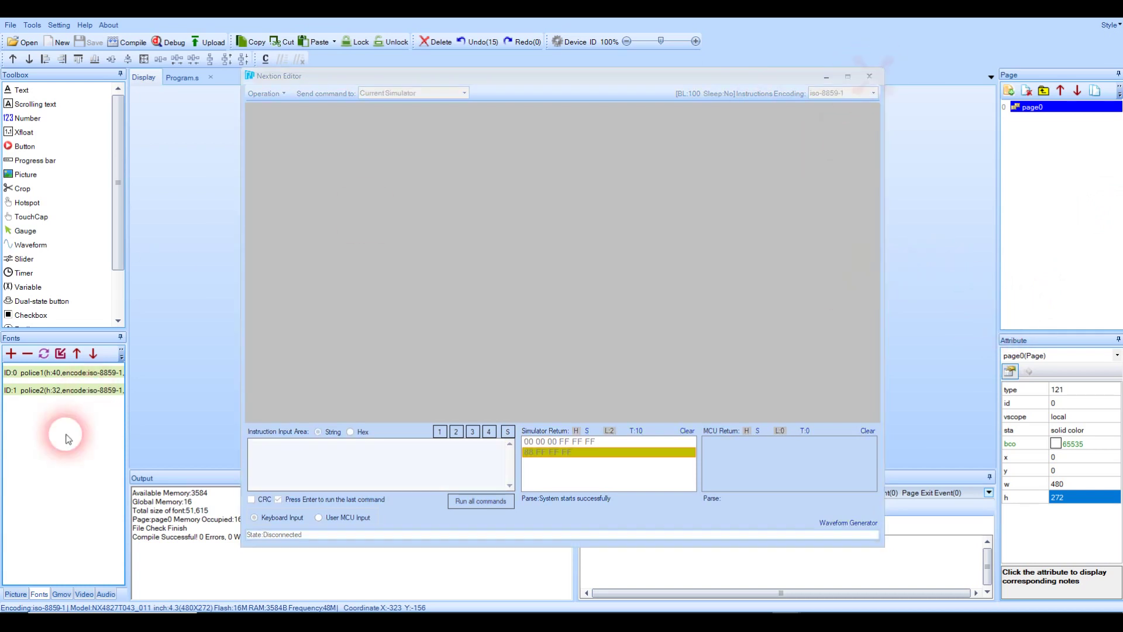
# - Shift the blog text component slightly to the right under bonjour and set its font color to purple
pyautogui.click(506, 318)
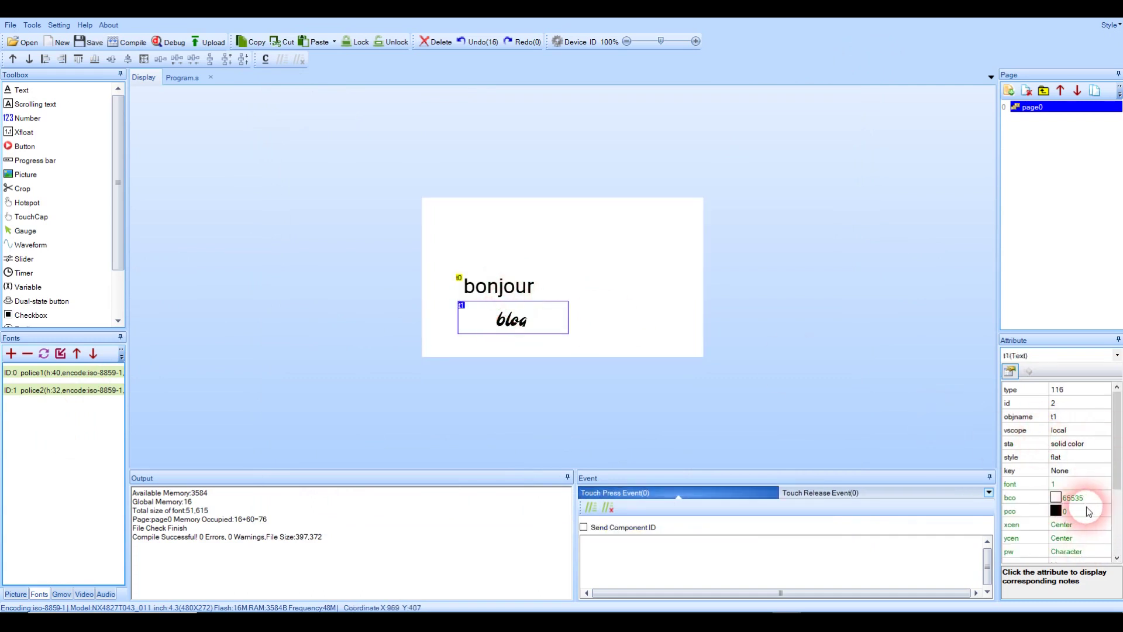
pyautogui.click(1072, 514)
pyautogui.click(1073, 513)
pyautogui.click(1079, 533)
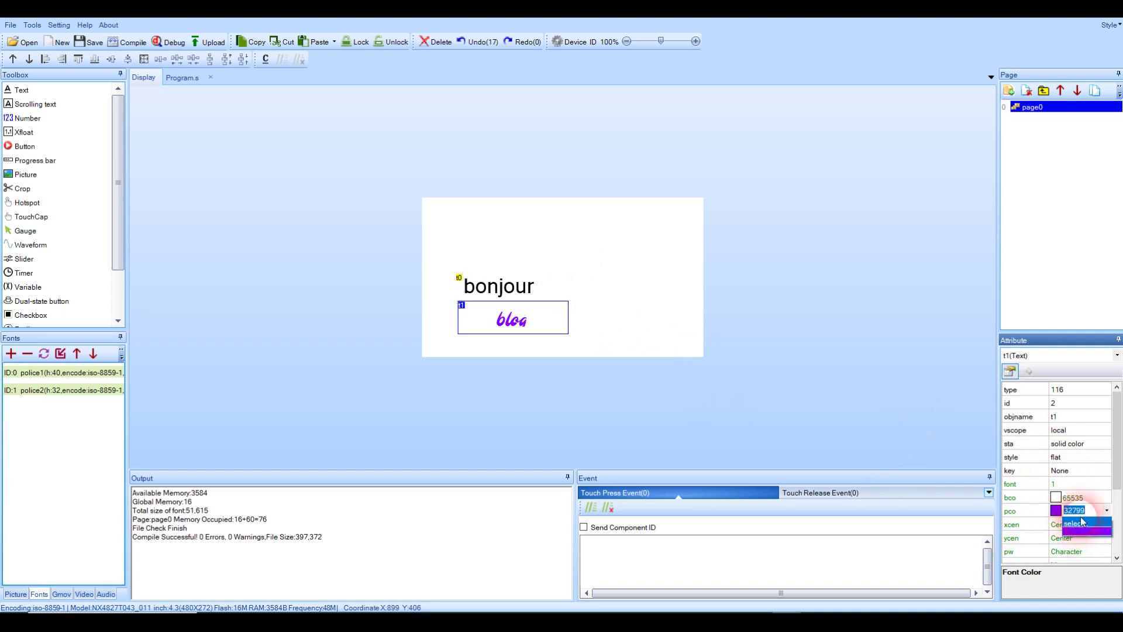
# - Try custom blue and violet shades for the blog text's font color, and reapply the purple
pyautogui.click(1082, 525)
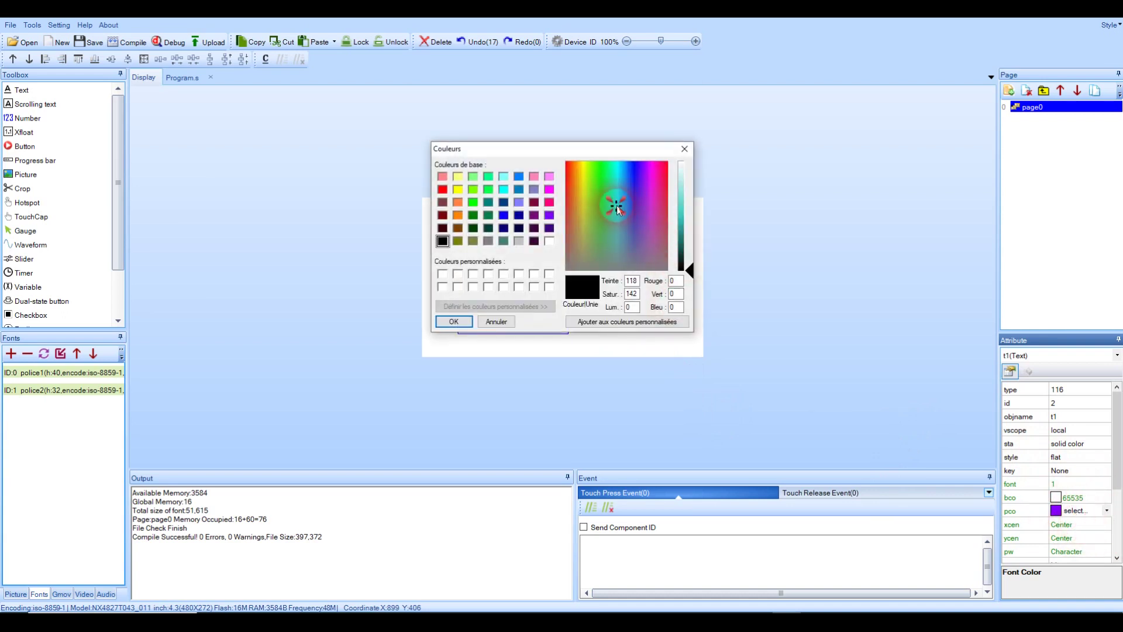
pyautogui.click(635, 201)
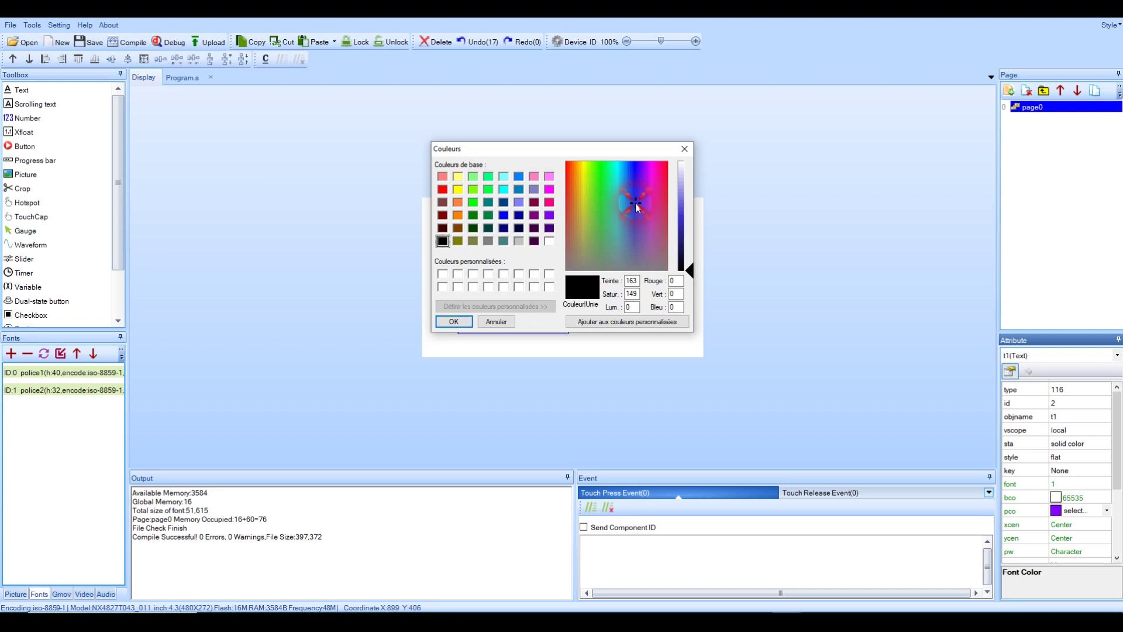
pyautogui.click(470, 322)
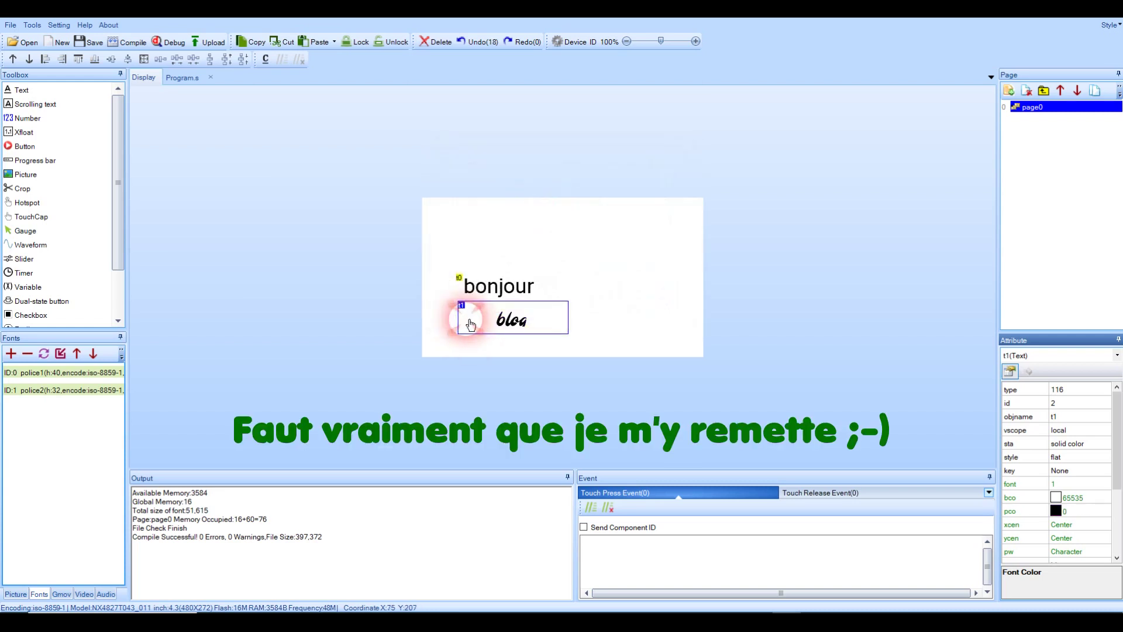
pyautogui.click(1059, 515)
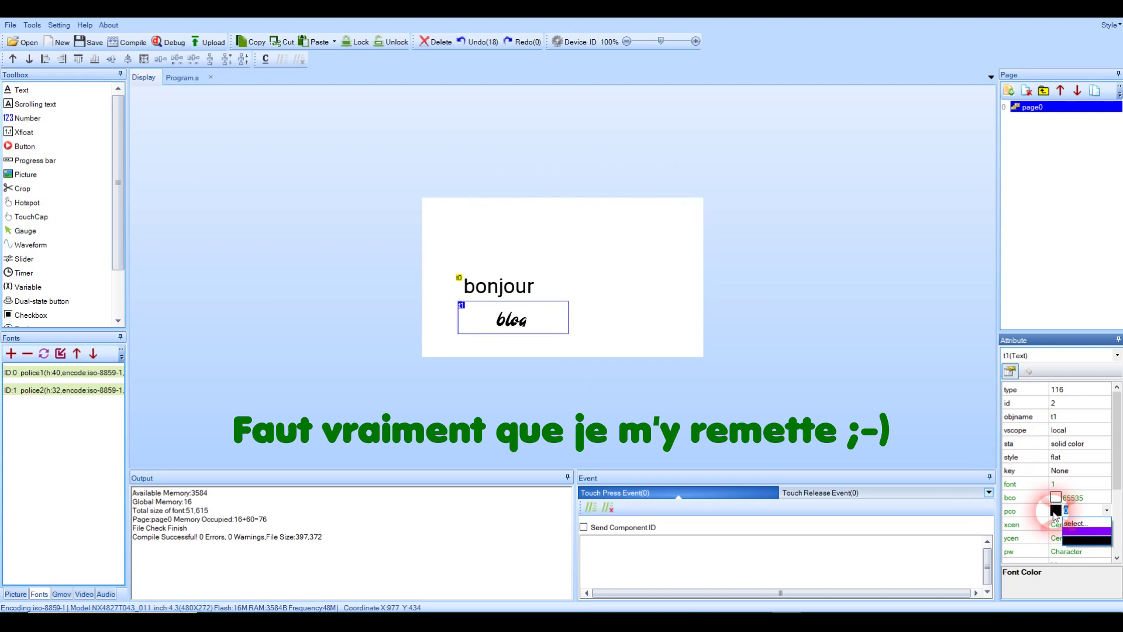
pyautogui.click(1088, 524)
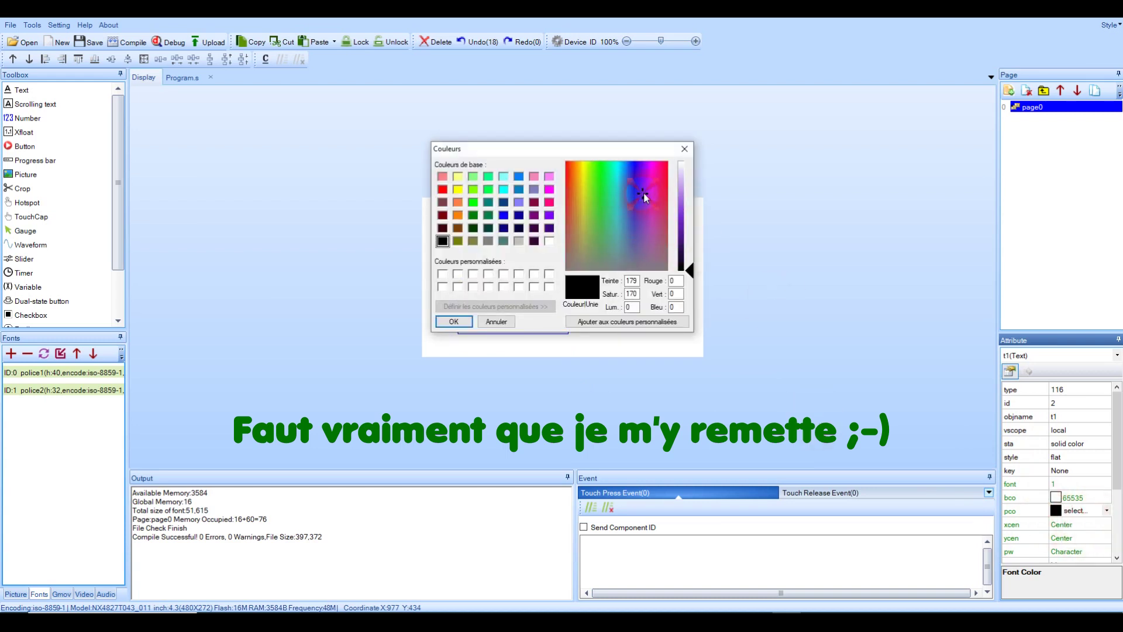
pyautogui.click(455, 322)
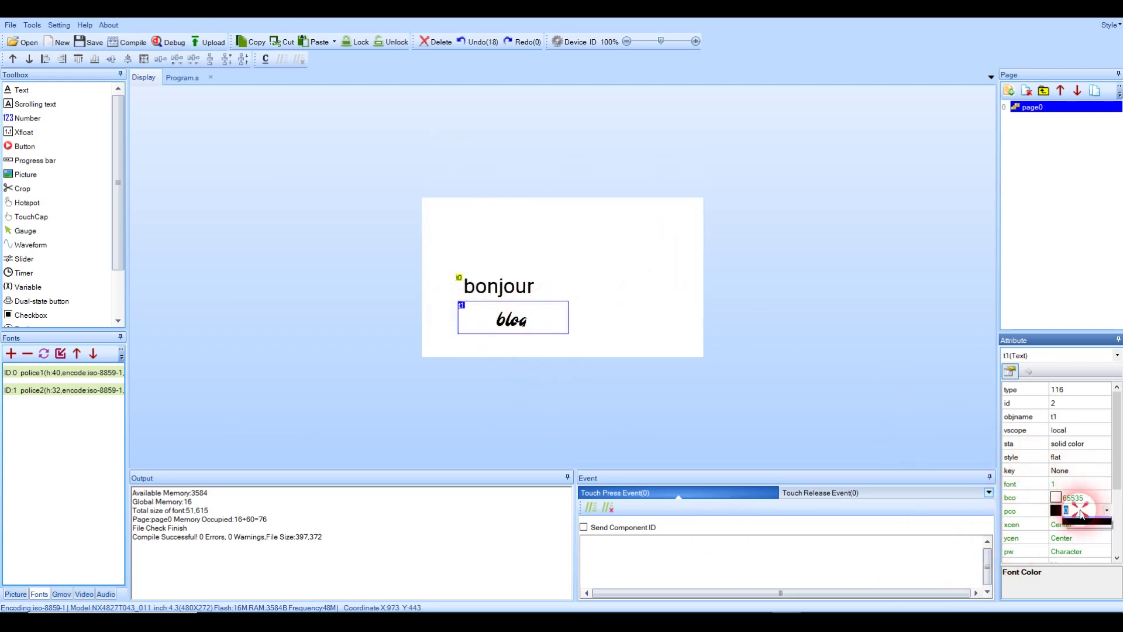
pyautogui.click(1085, 531)
pyautogui.click(1082, 497)
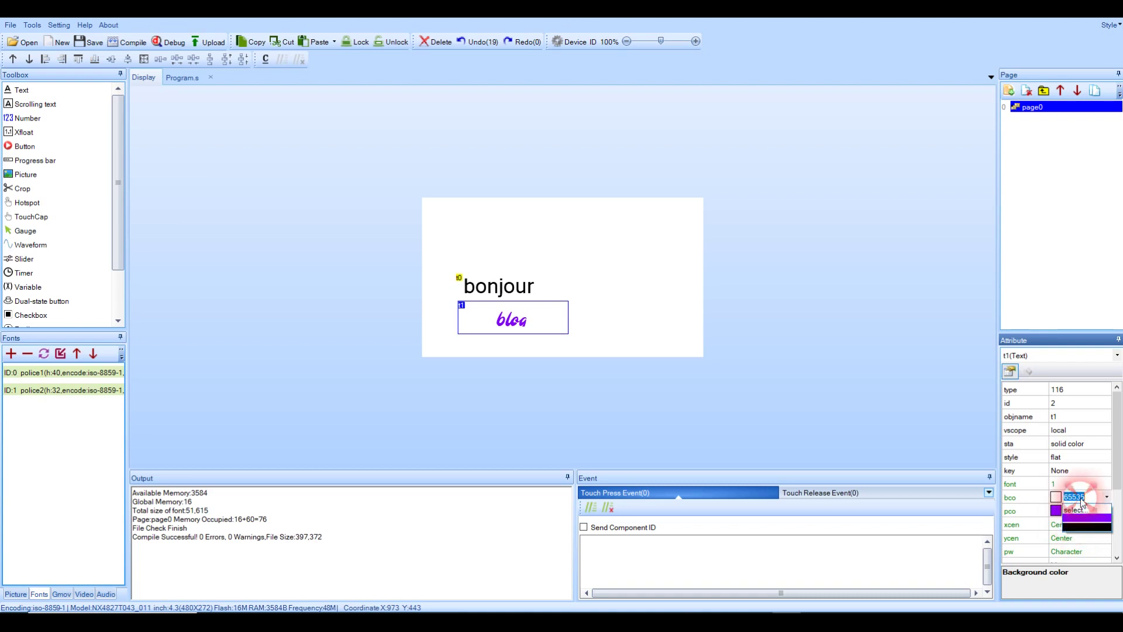
pyautogui.click(847, 370)
pyautogui.click(521, 380)
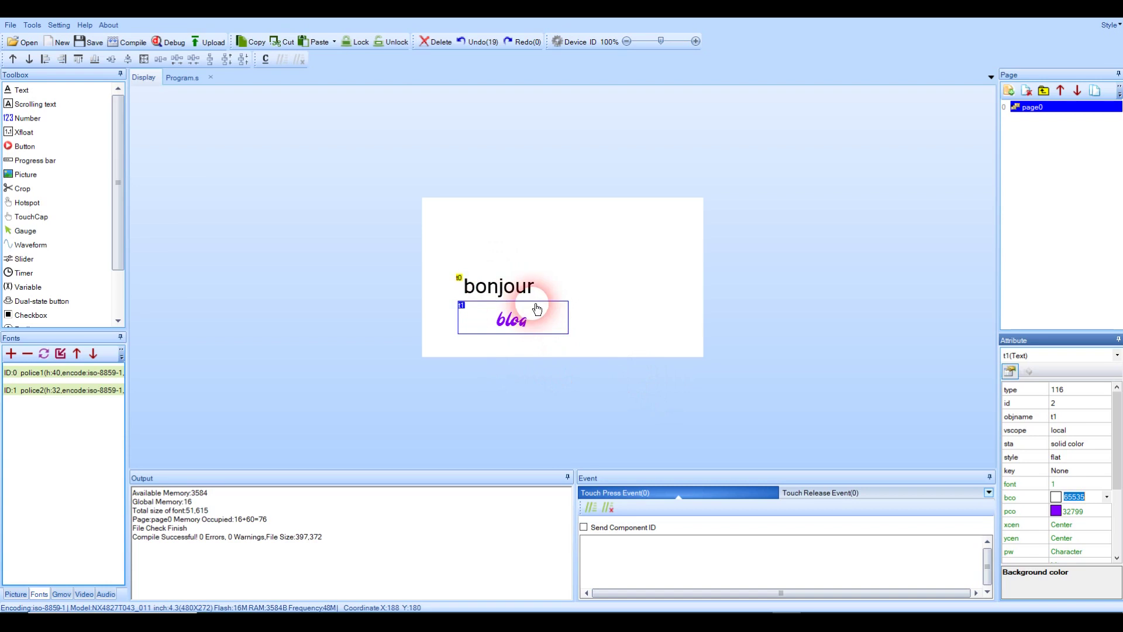
pyautogui.click(761, 330)
pyautogui.click(524, 339)
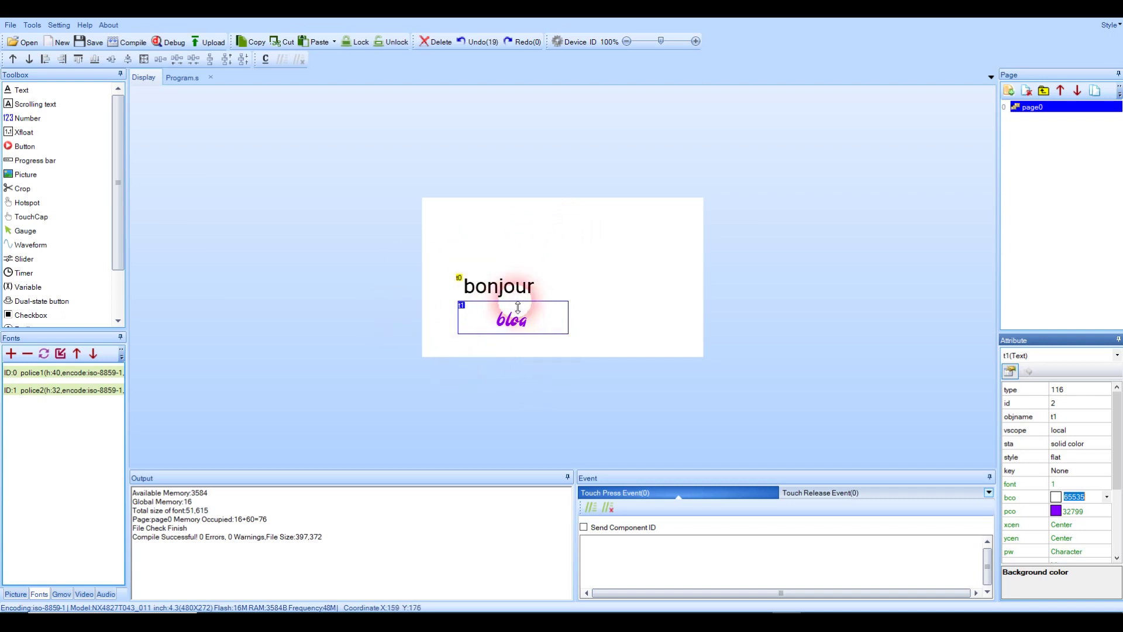
# - Start a new font in the font creator using Niagara Solid at height 40
pyautogui.click(47, 390)
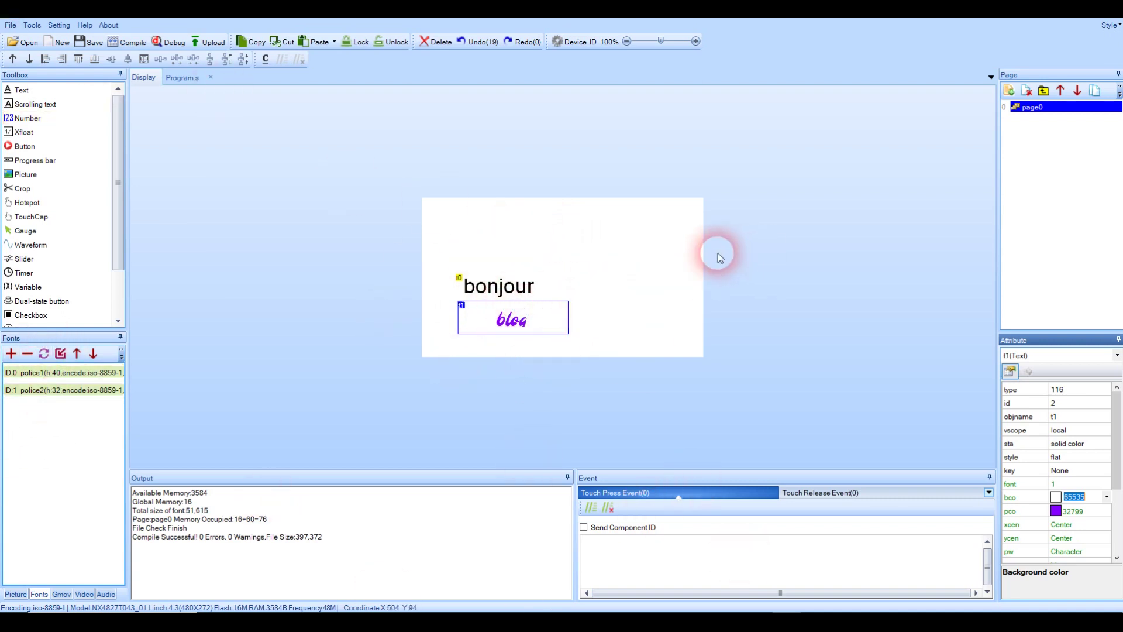
pyautogui.click(34, 26)
pyautogui.click(50, 40)
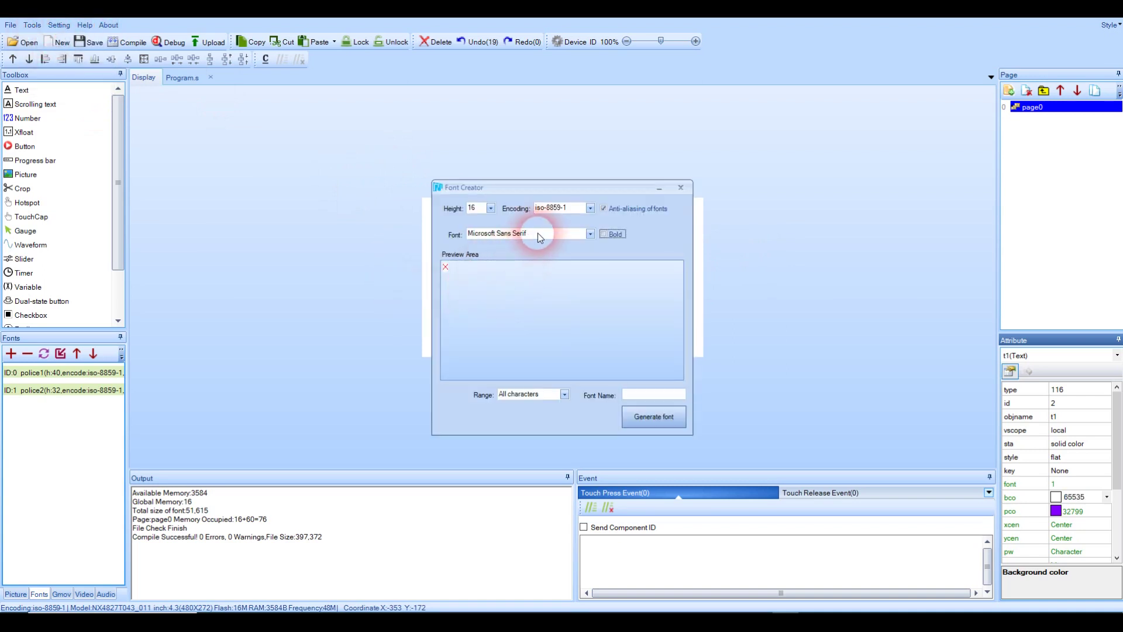
pyautogui.click(538, 233)
pyautogui.scroll(-5, 530, 430)
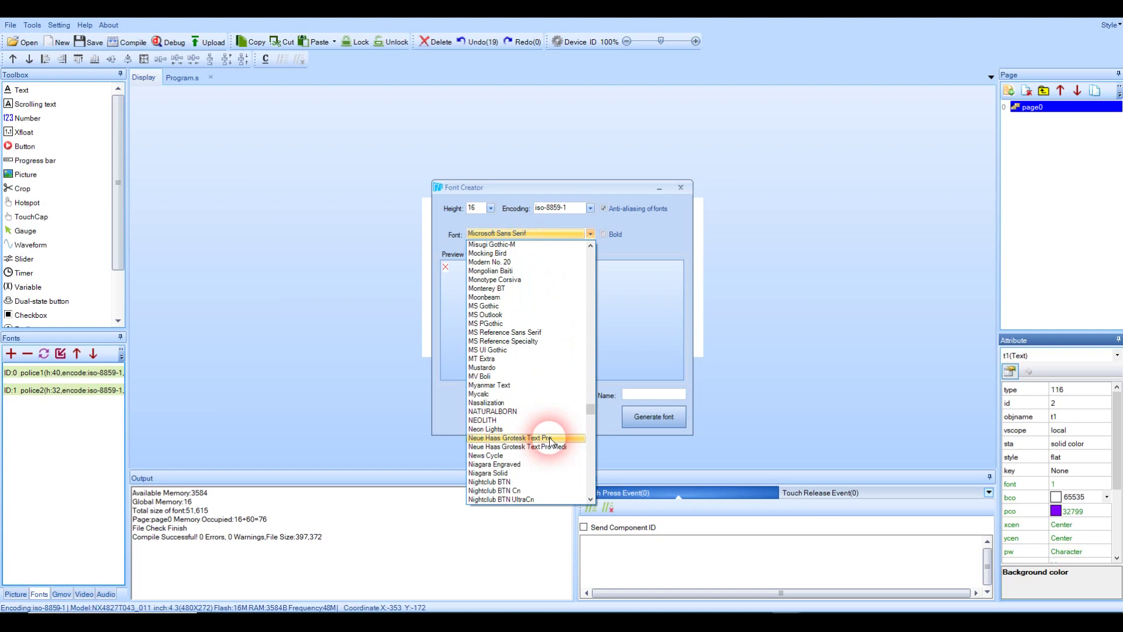
pyautogui.click(519, 474)
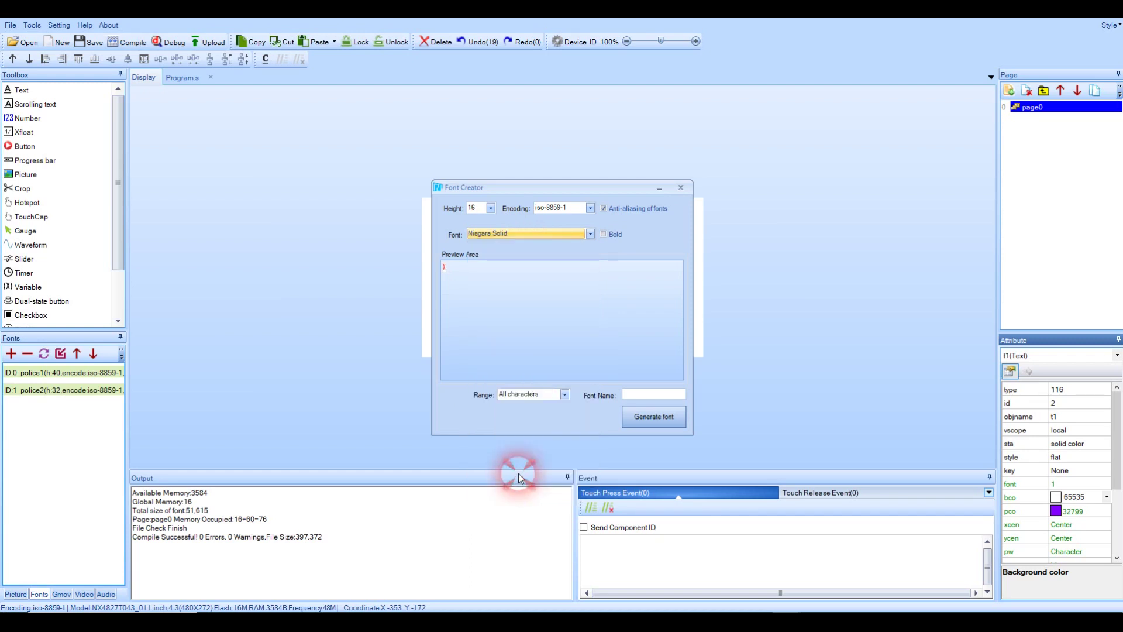
pyautogui.click(491, 209)
pyautogui.click(480, 246)
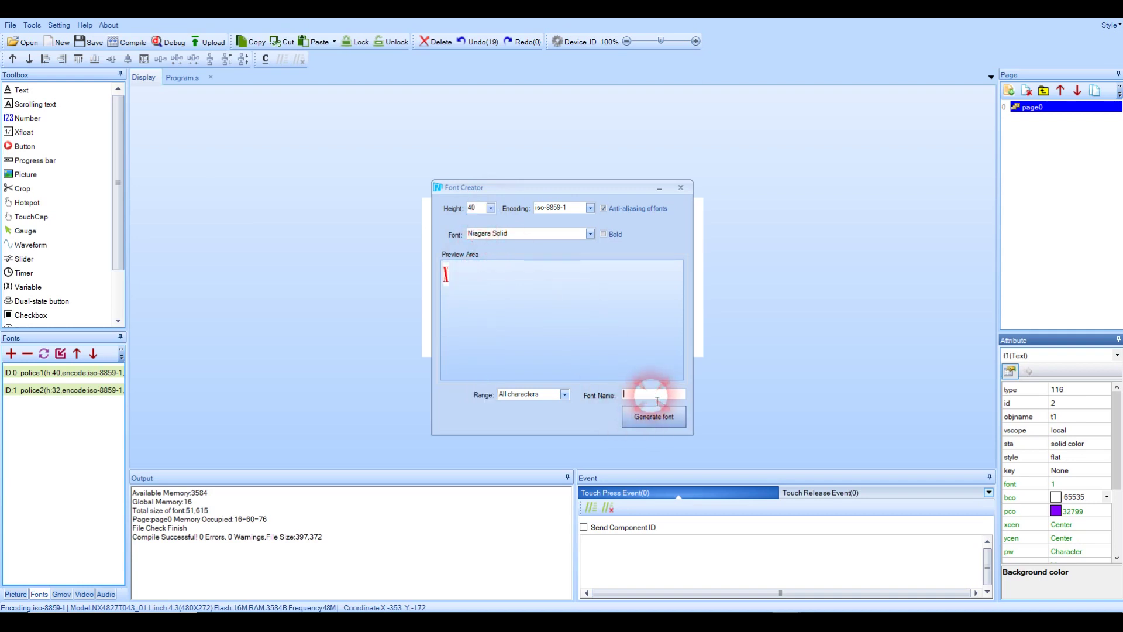
# - Generate the font under the name police3, add it to the project's fonts and close the font creator
pyautogui.write('police2')
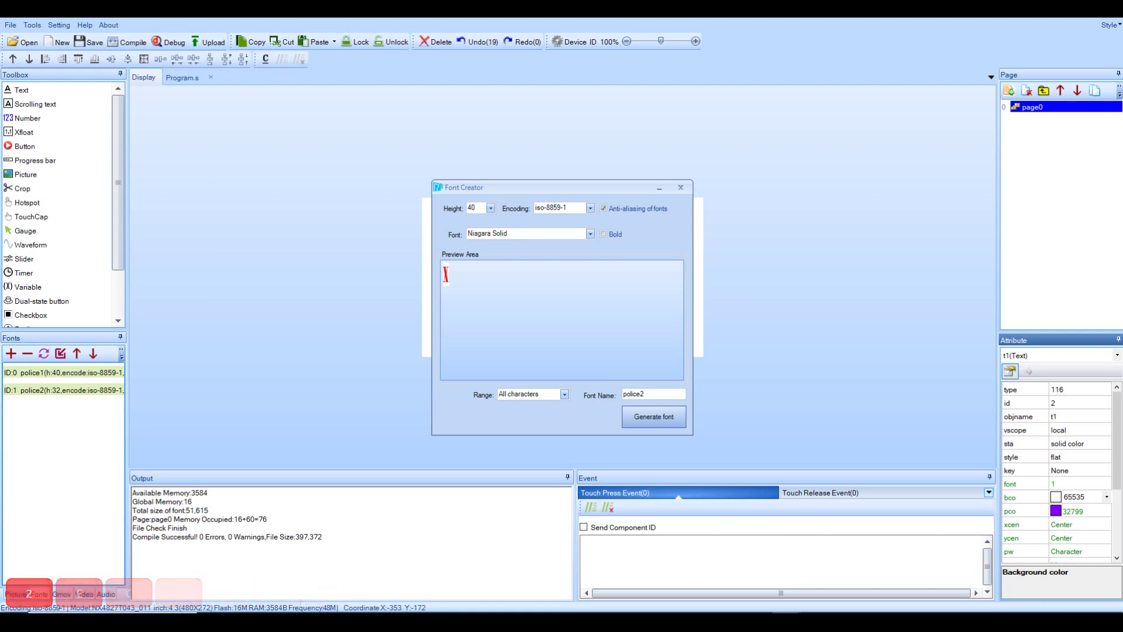
pyautogui.press('BackSpace')
pyautogui.write('3')
pyautogui.click(654, 416)
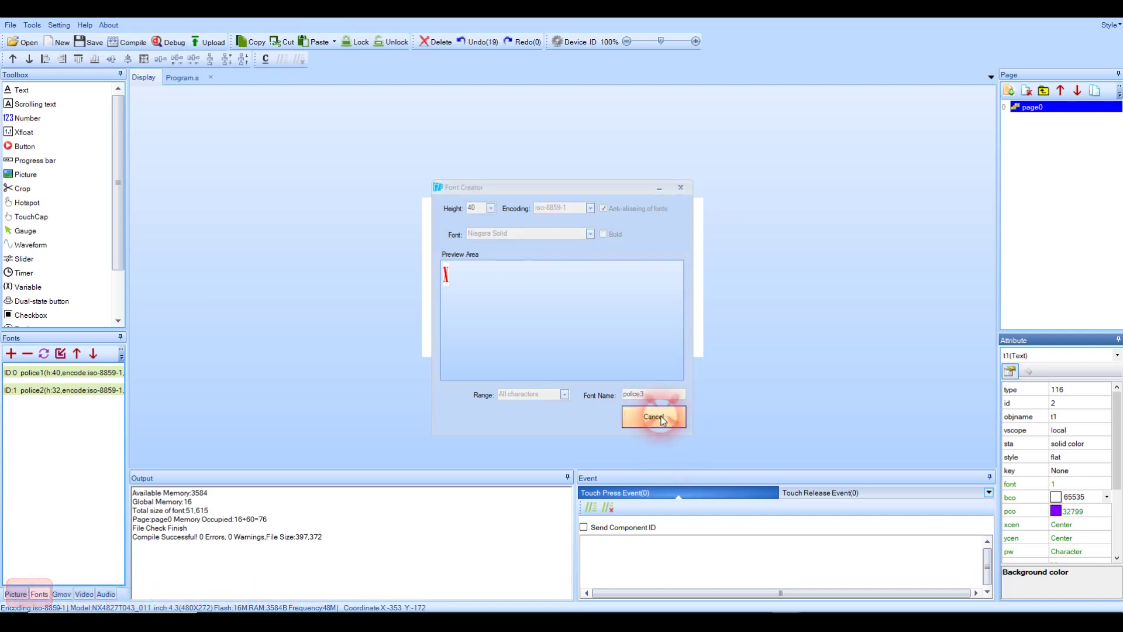
pyautogui.click(894, 491)
pyautogui.click(671, 346)
pyautogui.click(629, 346)
pyautogui.click(638, 419)
pyautogui.click(680, 187)
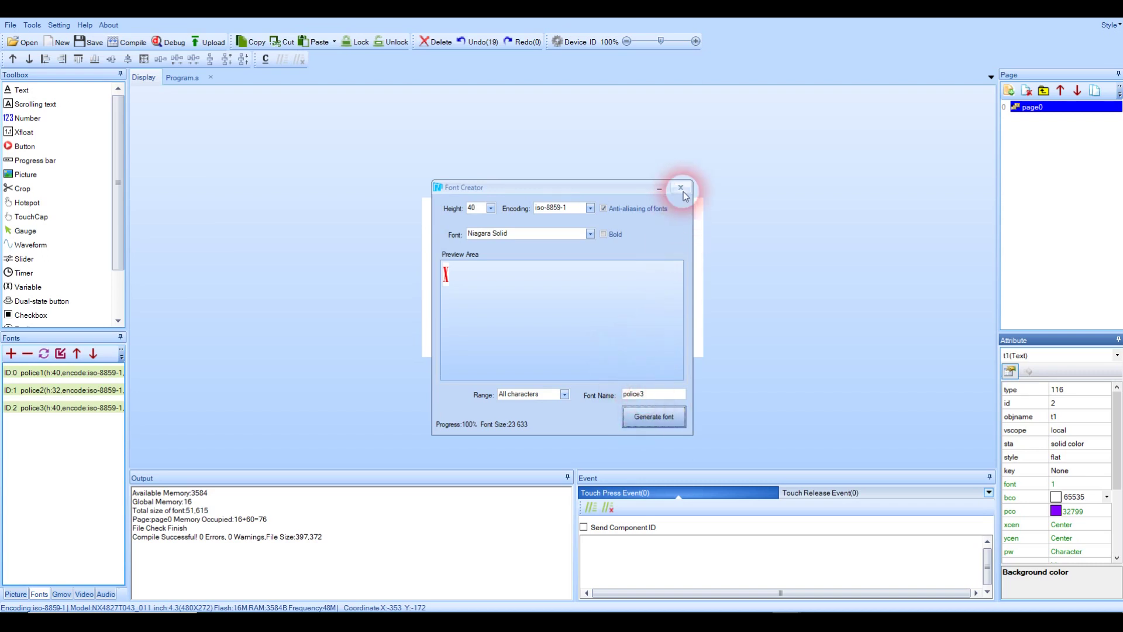
pyautogui.click(15, 434)
pyautogui.click(960, 522)
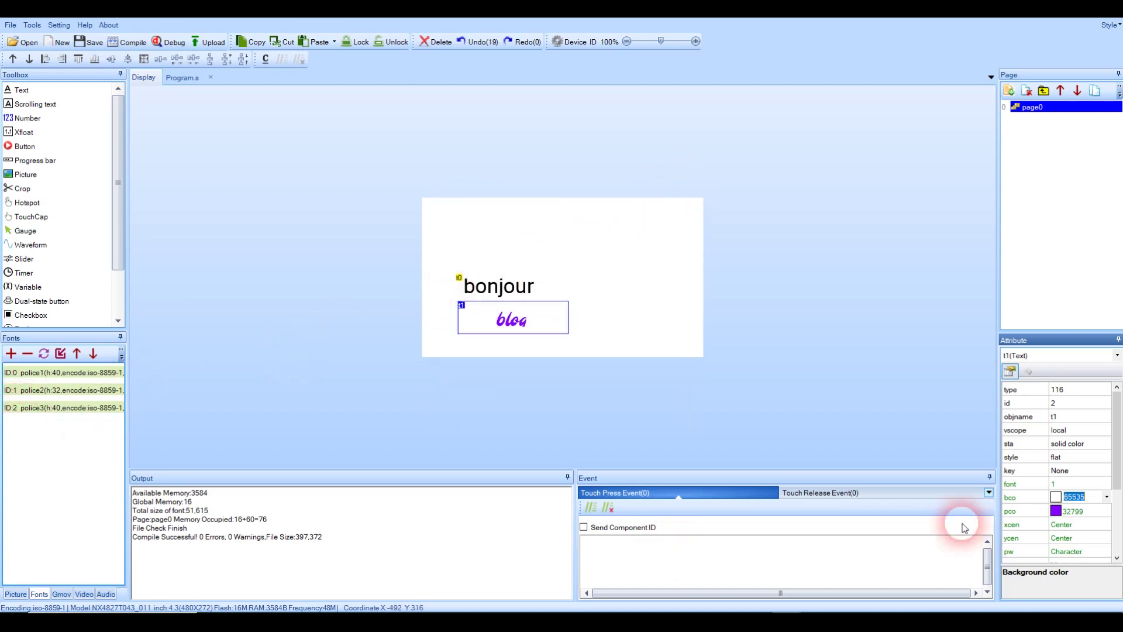
pyautogui.click(420, 301)
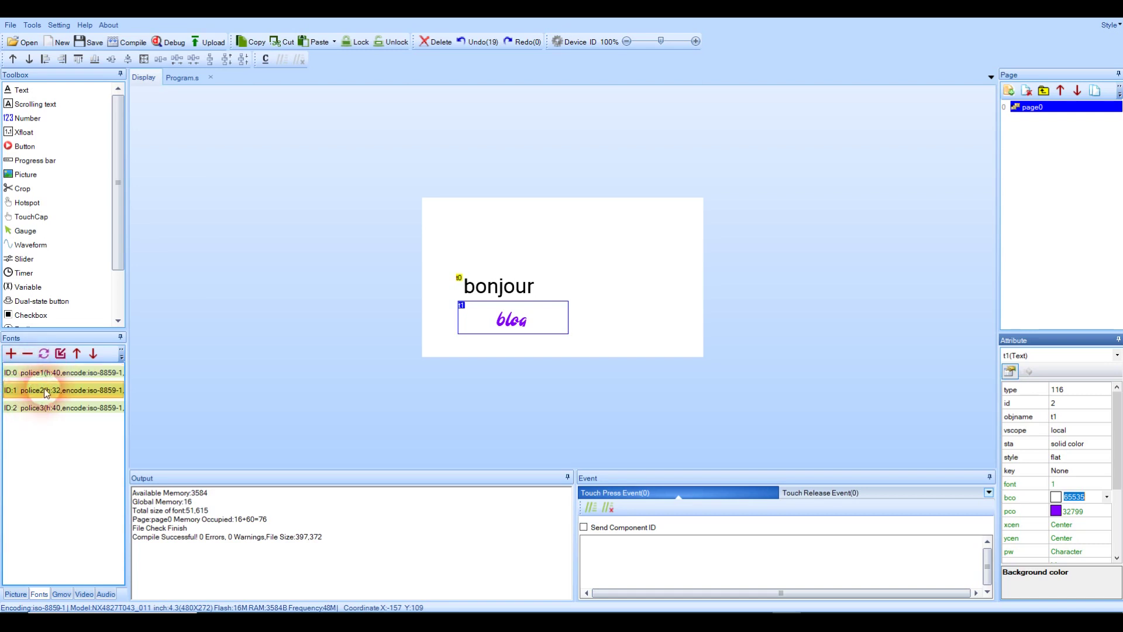
pyautogui.click(12, 396)
pyautogui.click(54, 413)
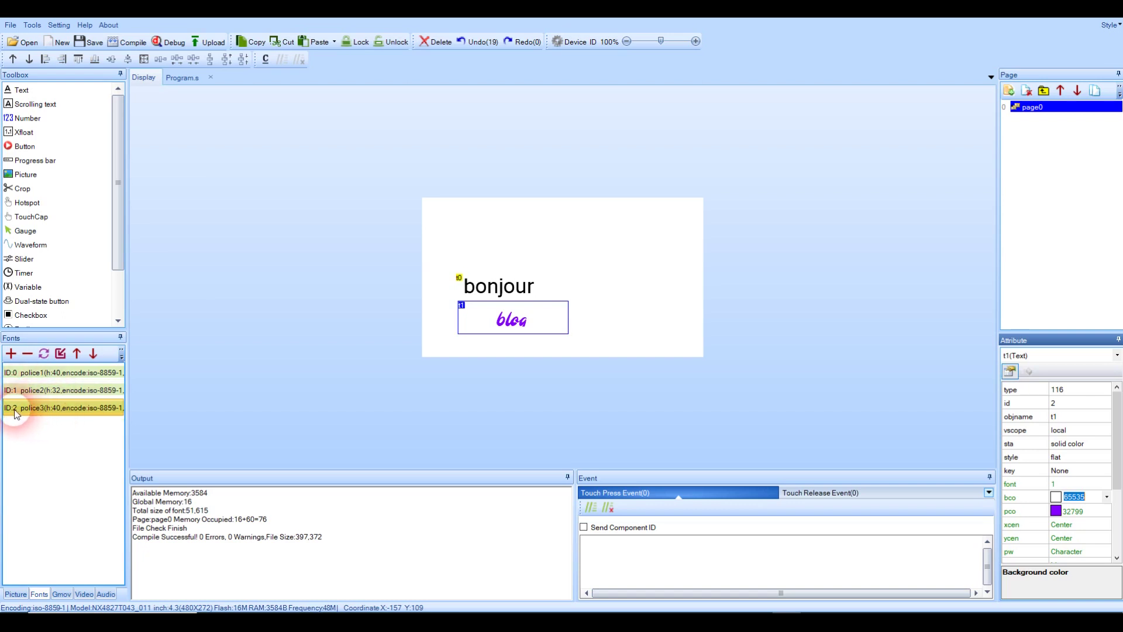
# - Add a third text component, enlarge its box to fit the text and place it on the page above bonjour
pyautogui.click(37, 119)
pyautogui.click(21, 91)
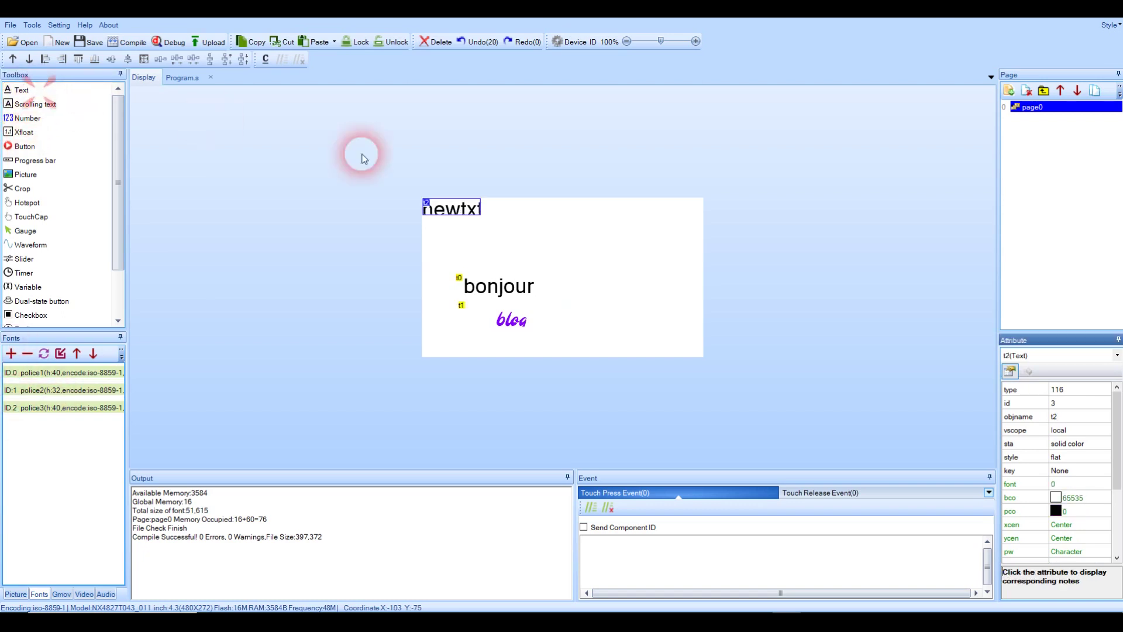
pyautogui.moveTo(468, 206); pyautogui.dragTo(612, 239)
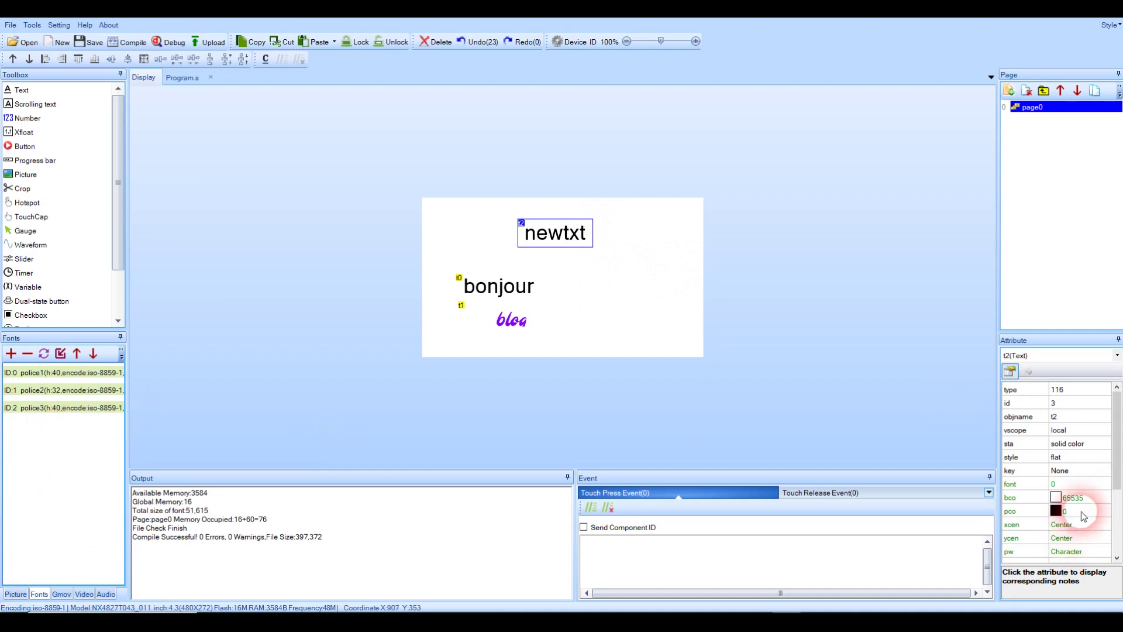
# - Try to change the new text component's content to truc
pyautogui.scroll(-2, 1088, 503)
pyautogui.click(1087, 484)
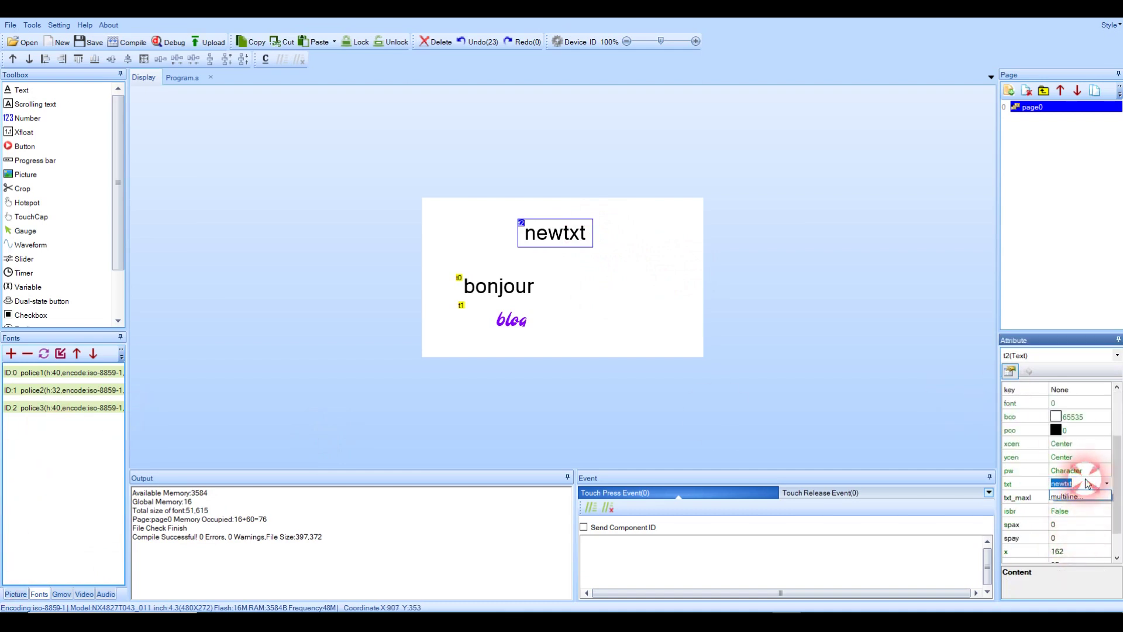
pyautogui.write('truc')
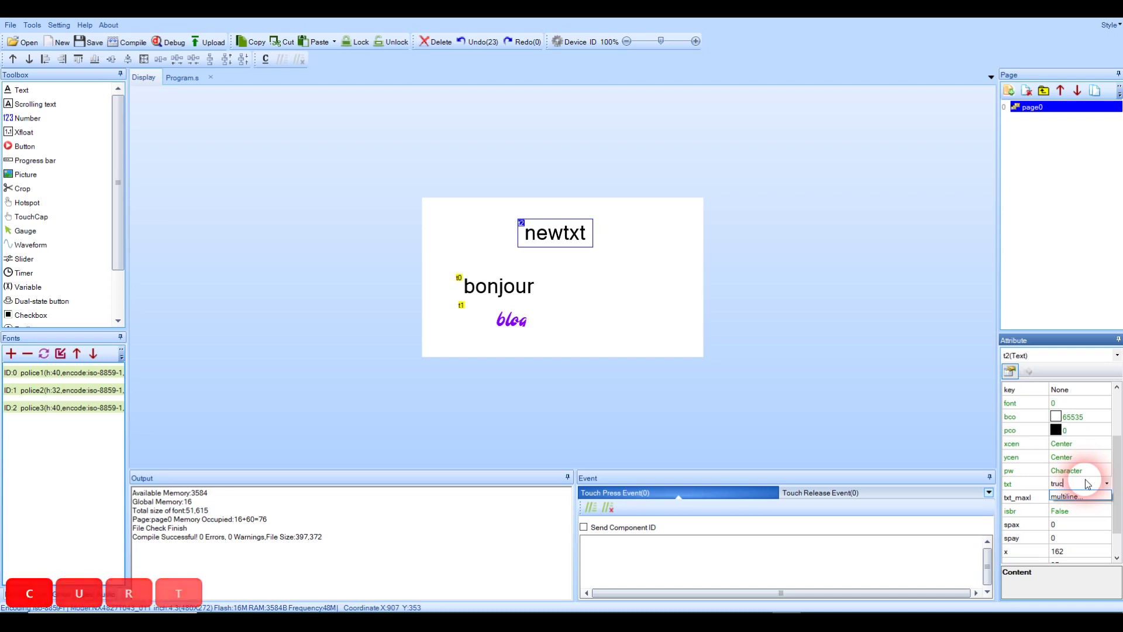
# - Set the new text component's font to 2 and move it to just above bonjour, at about x 83
pyautogui.click(1099, 403)
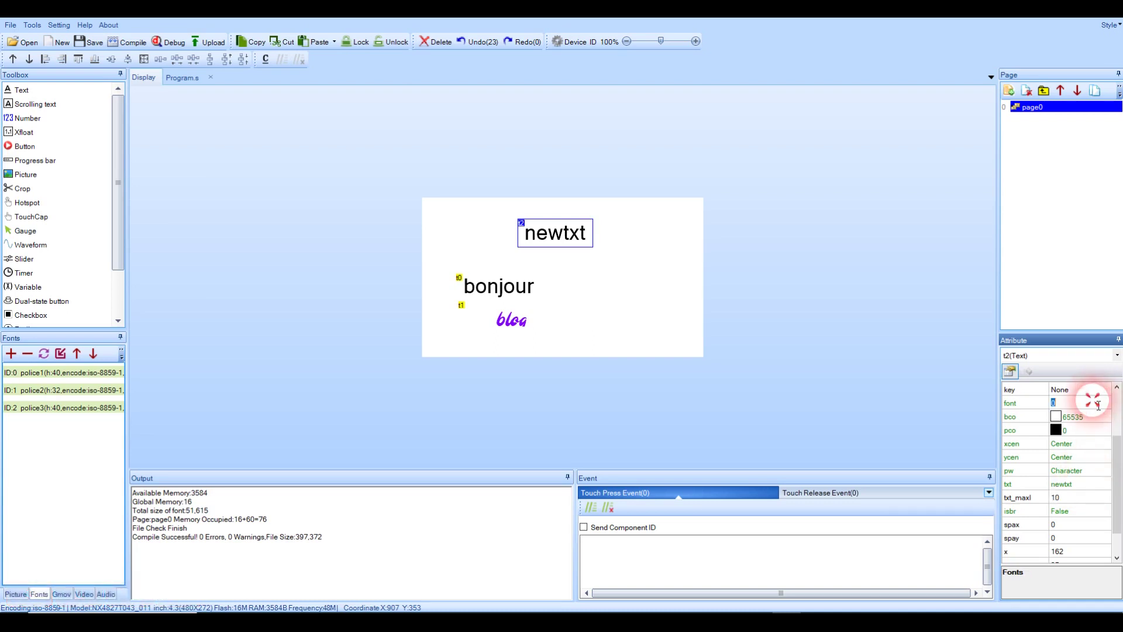
pyautogui.write('2')
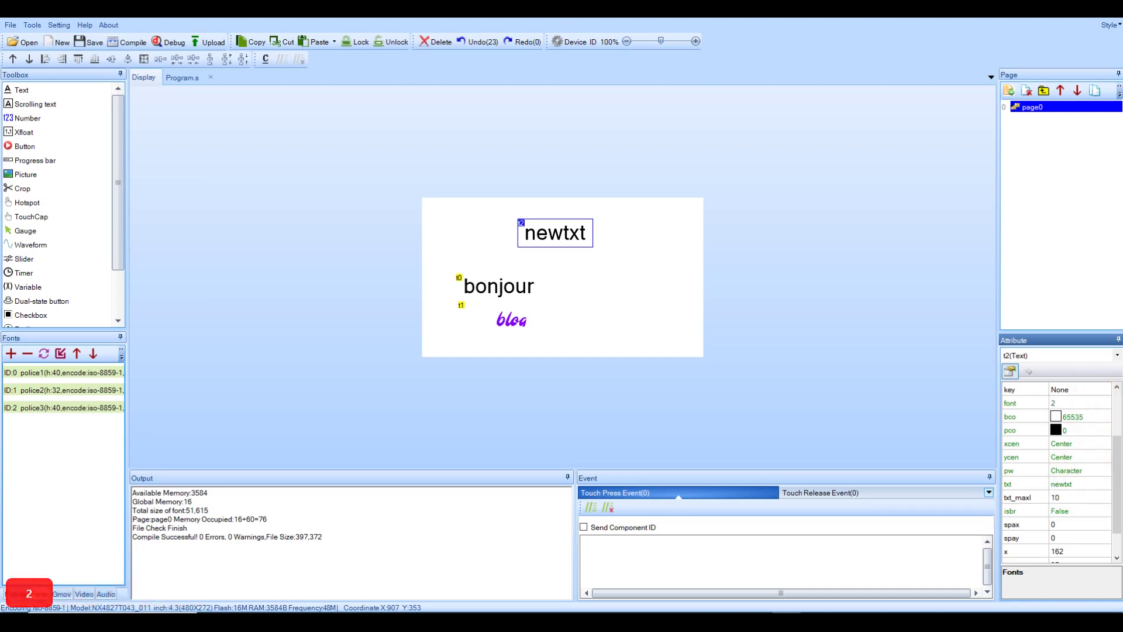
pyautogui.press('Return')
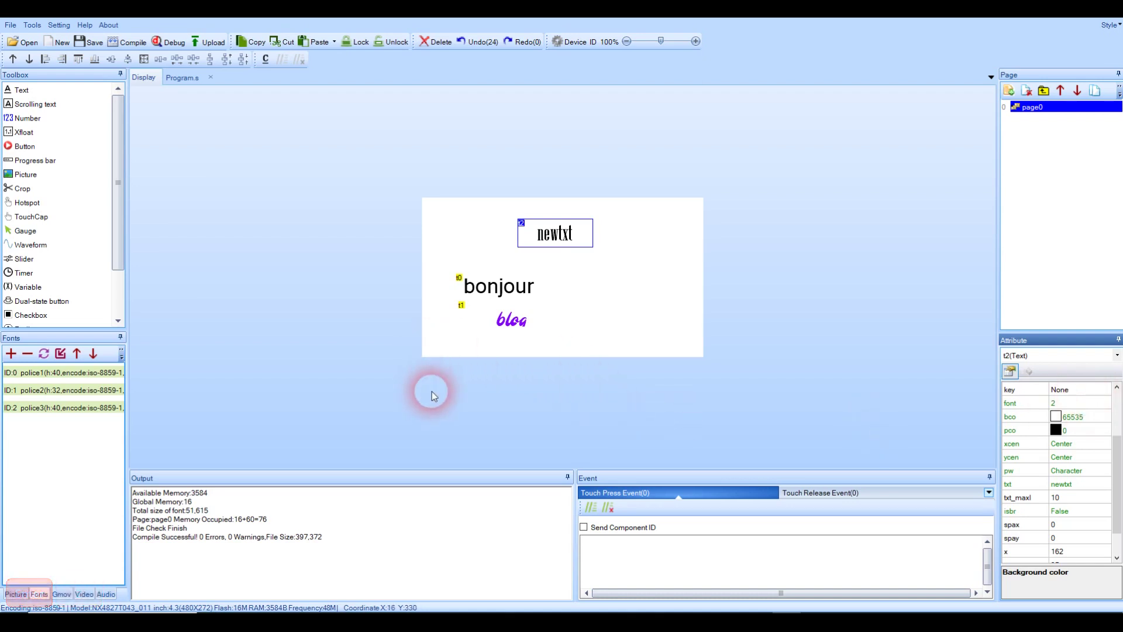
pyautogui.click(567, 239)
pyautogui.moveTo(567, 239); pyautogui.dragTo(522, 251)
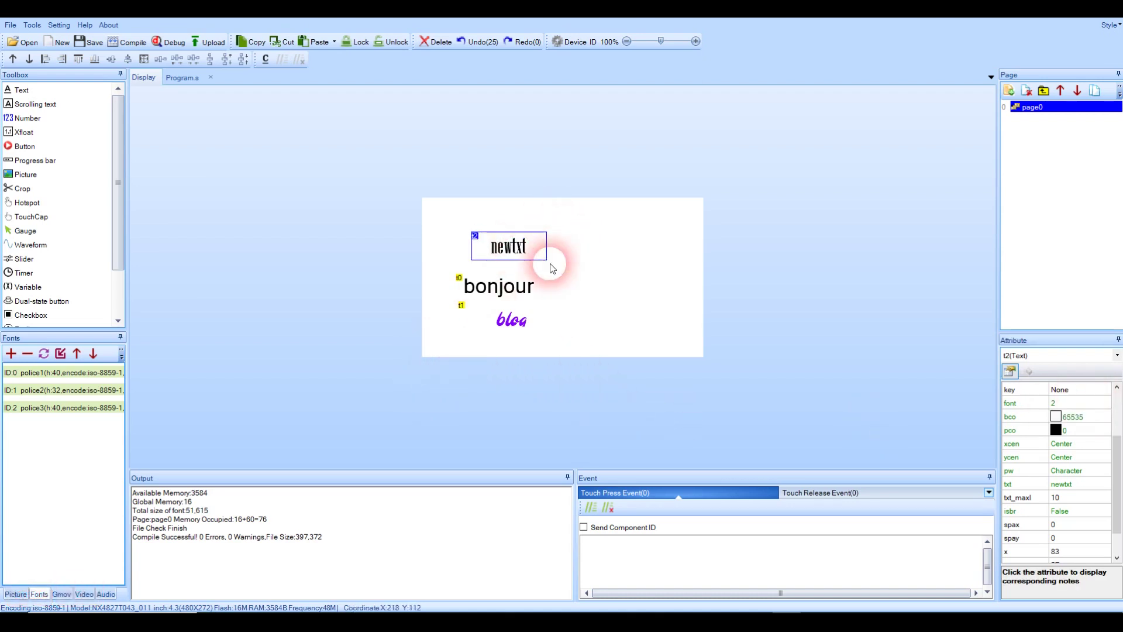
# - Run the project in the simulator to preview the page with all three text components
pyautogui.click(173, 43)
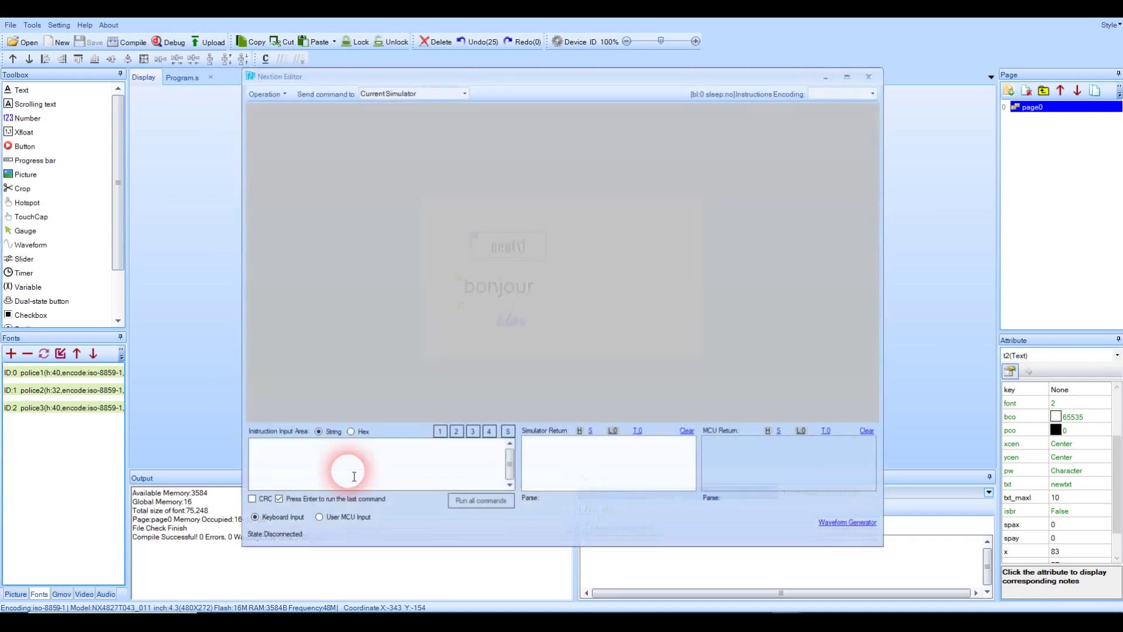
pyautogui.click(534, 139)
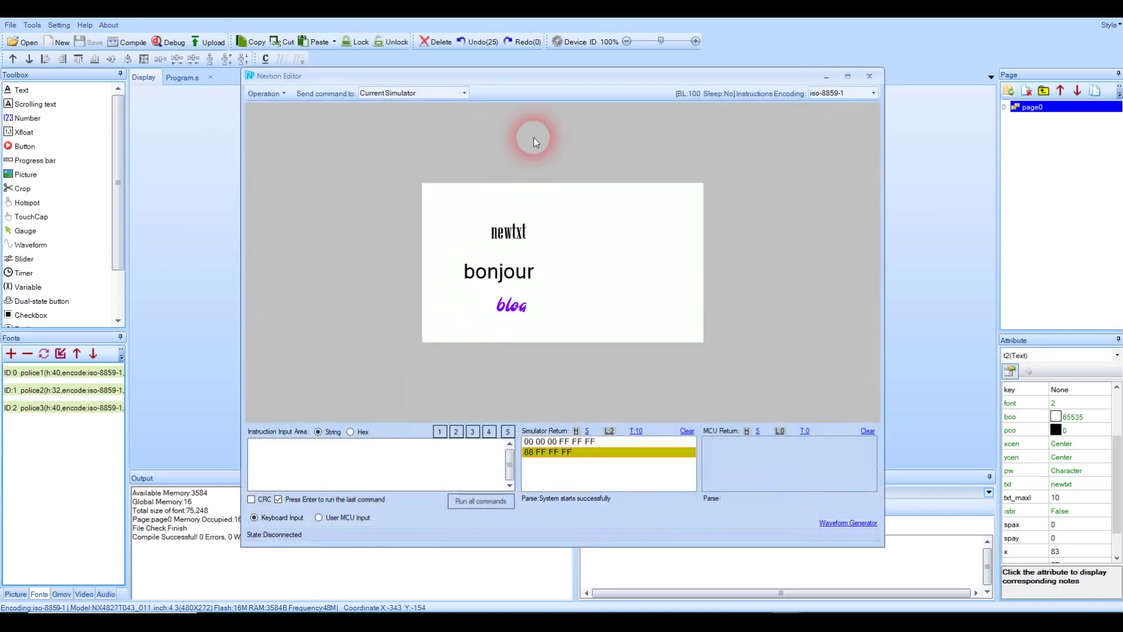